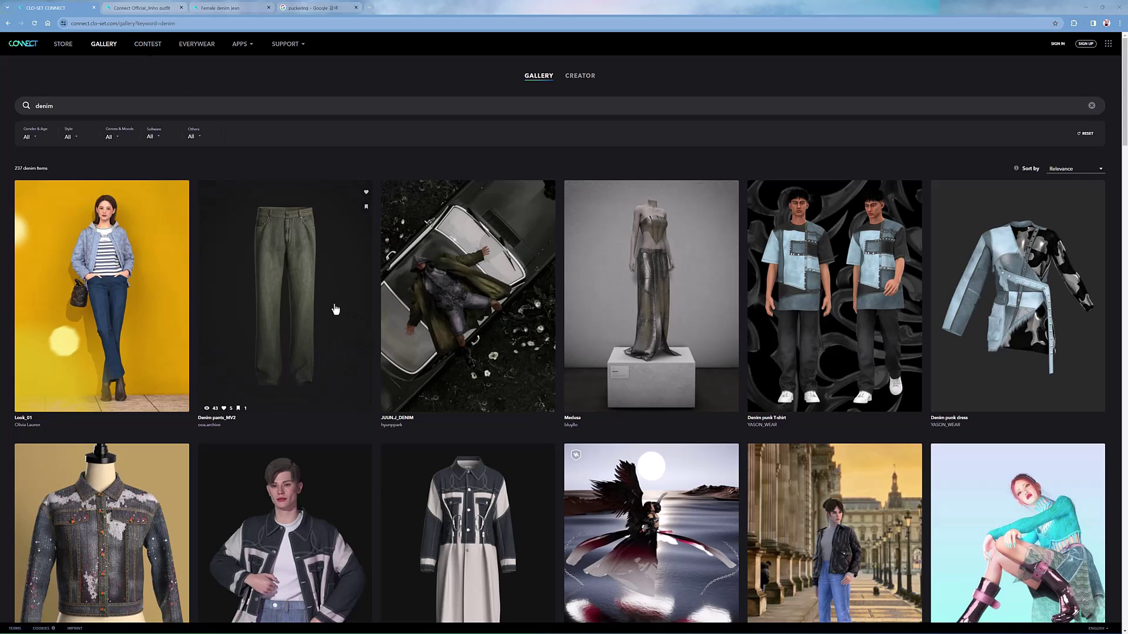
- Preview the Denim pants_MV2 and JK_UV_DONE gallery items, then go to the Connect Official_Jinho outfit page
left_click(299, 296)
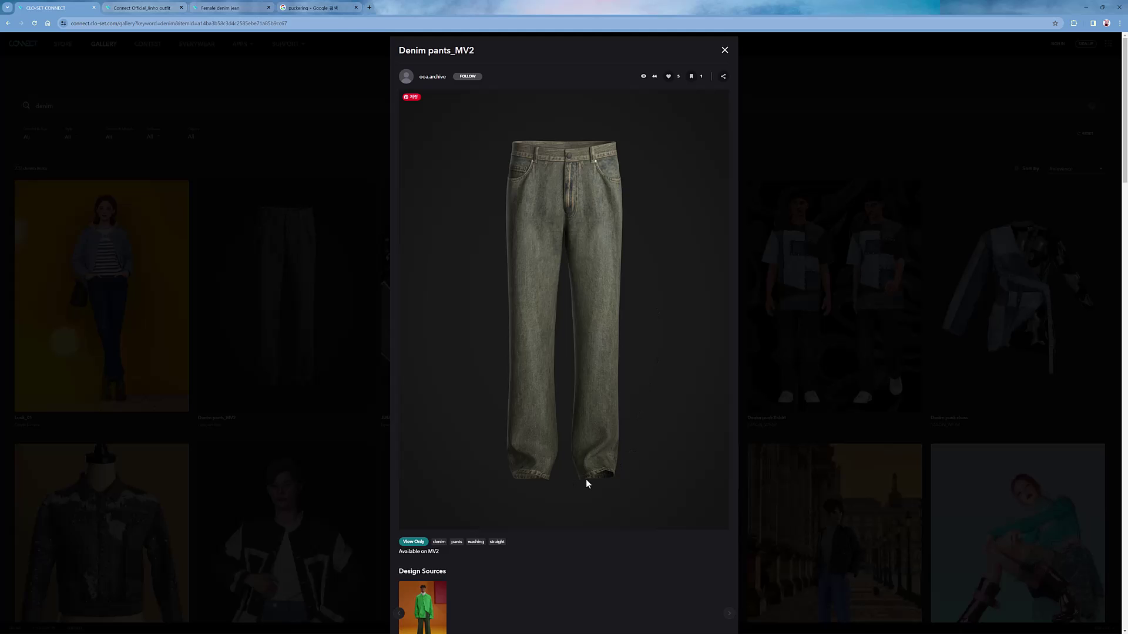
left_click(724, 50)
scroll(601, 334, "down", 4)
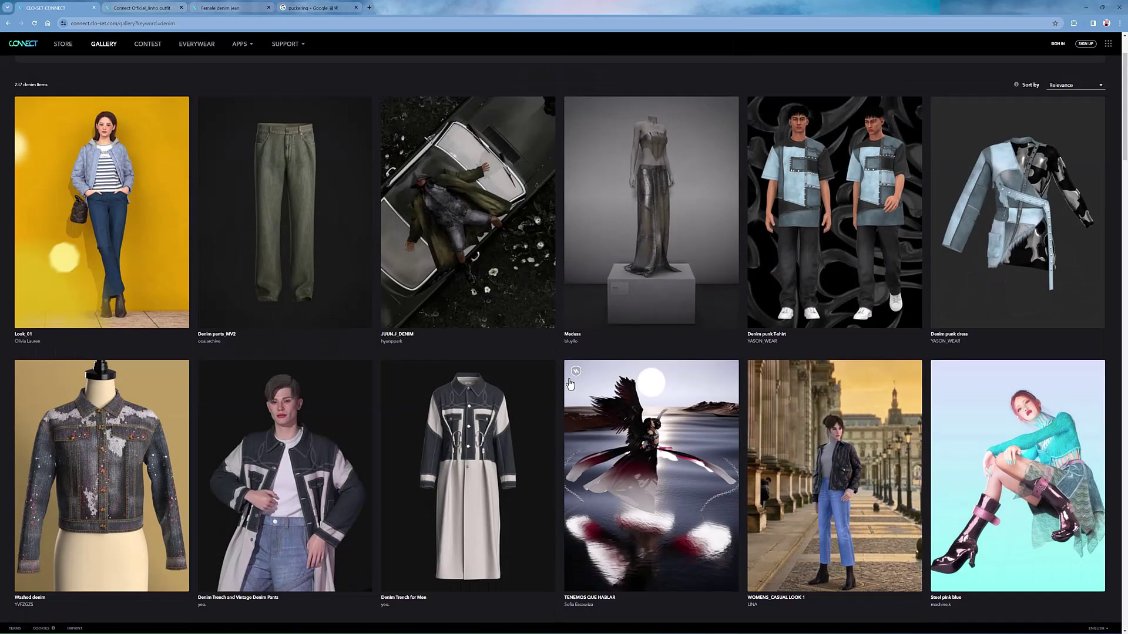
scroll(570, 380, "down", 13)
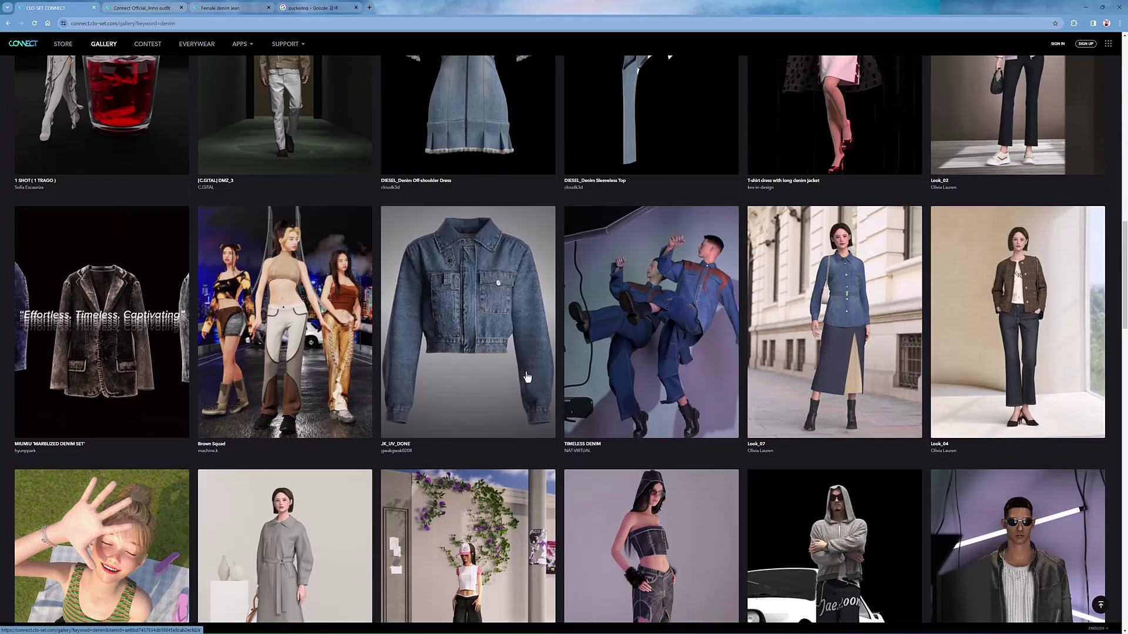
left_click(494, 301)
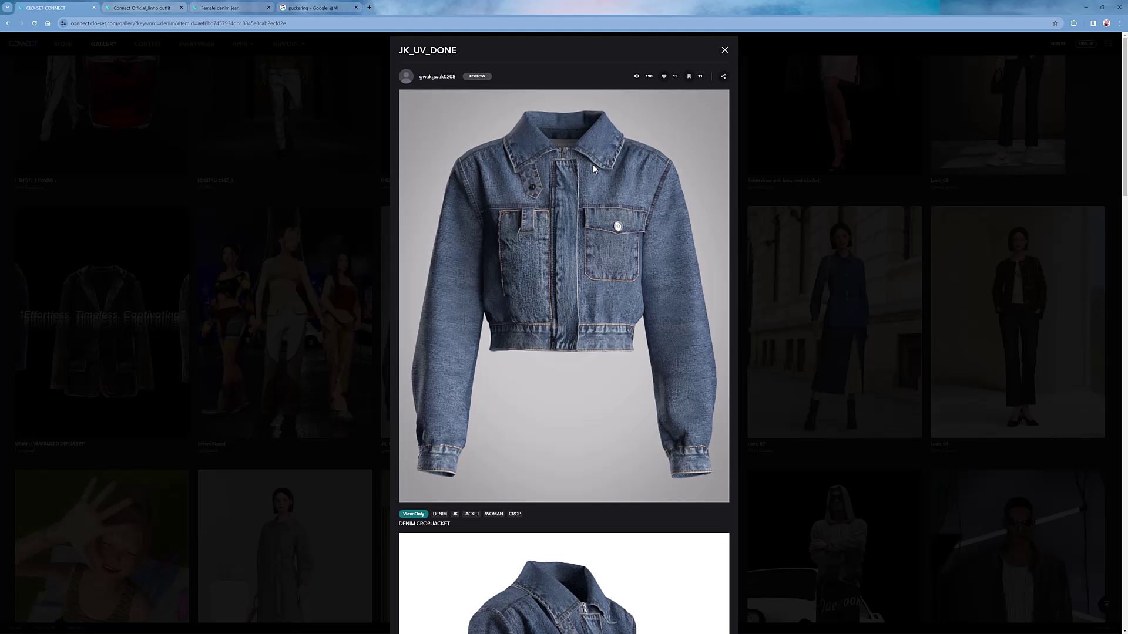
left_click(724, 50)
left_click(144, 8)
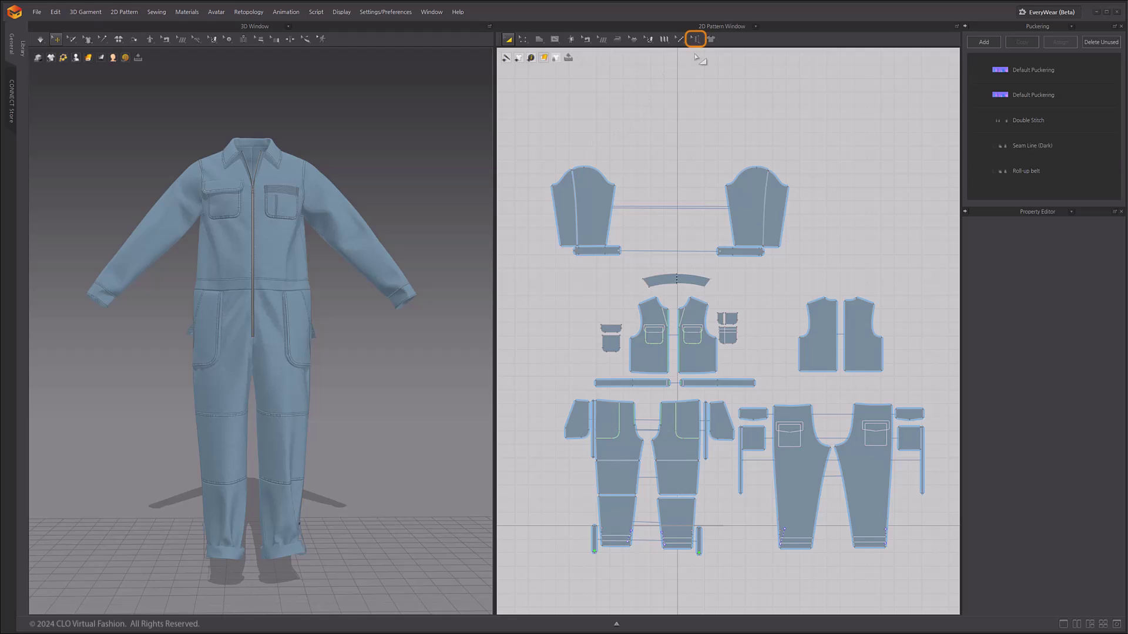
- Browse the puckering options under Materials and pick Seamline Puckering
left_click(697, 38)
left_click(187, 13)
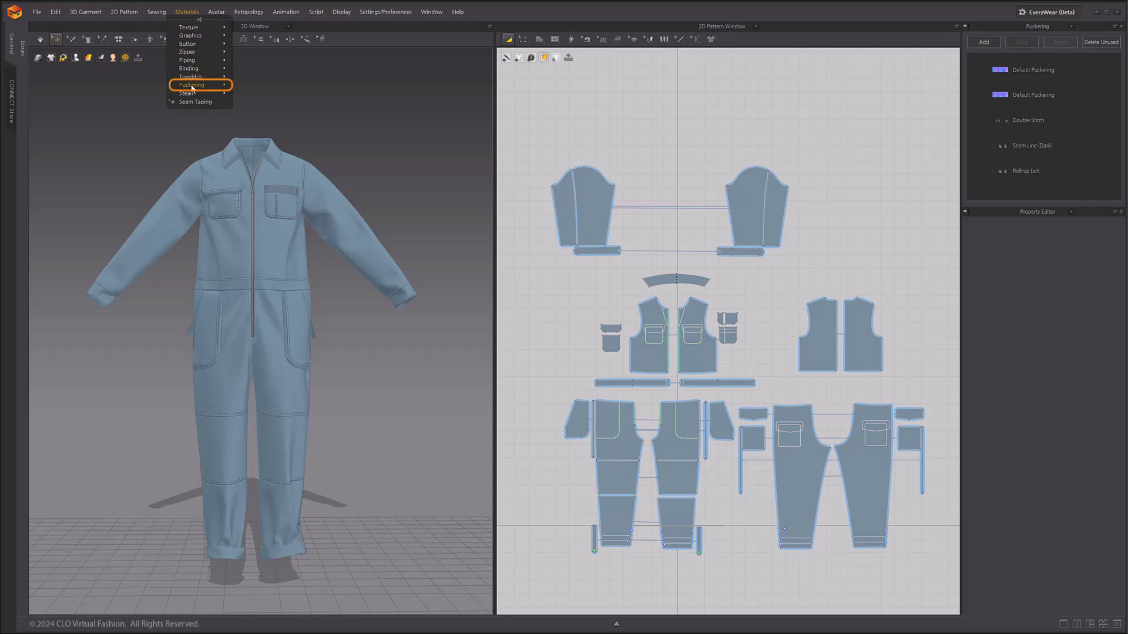
mouse_move(198, 87)
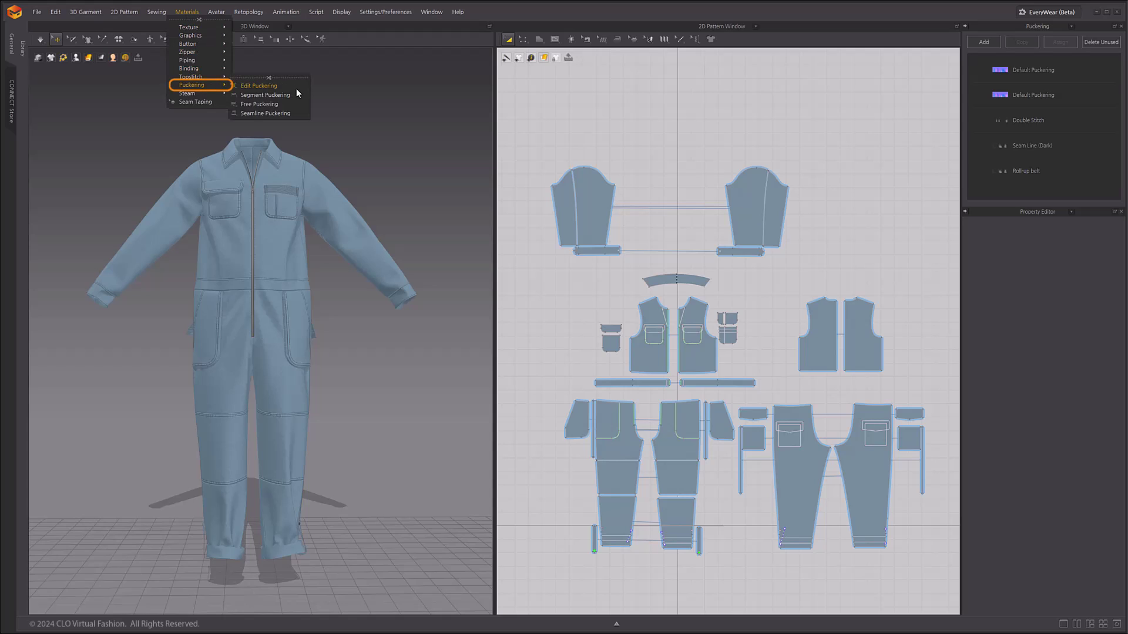
left_click(291, 113)
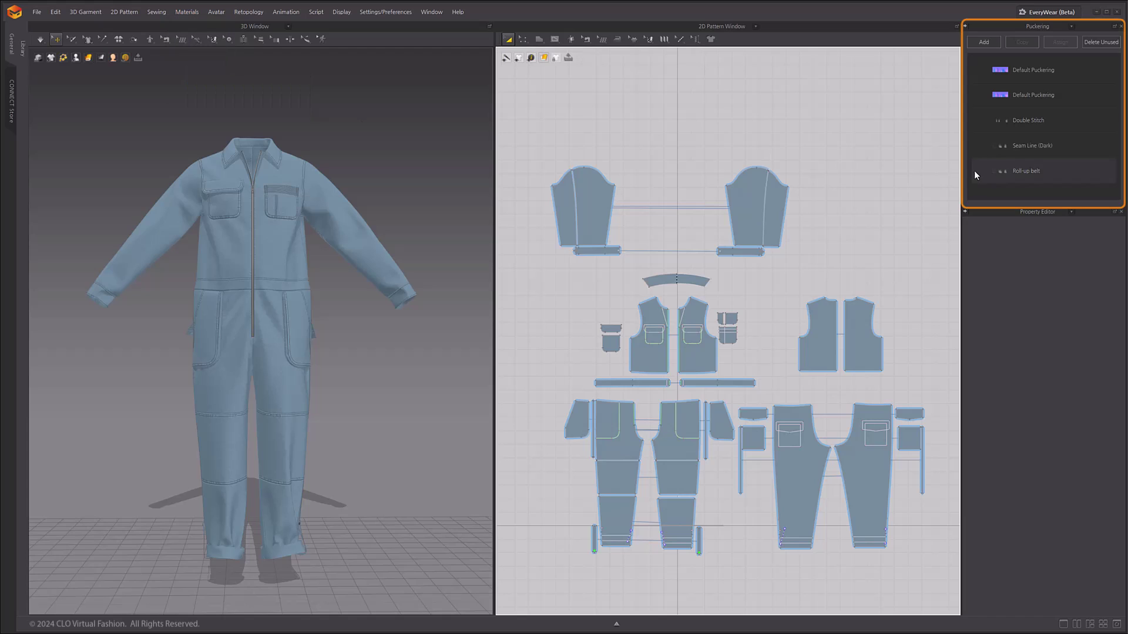
left_click(1027, 27)
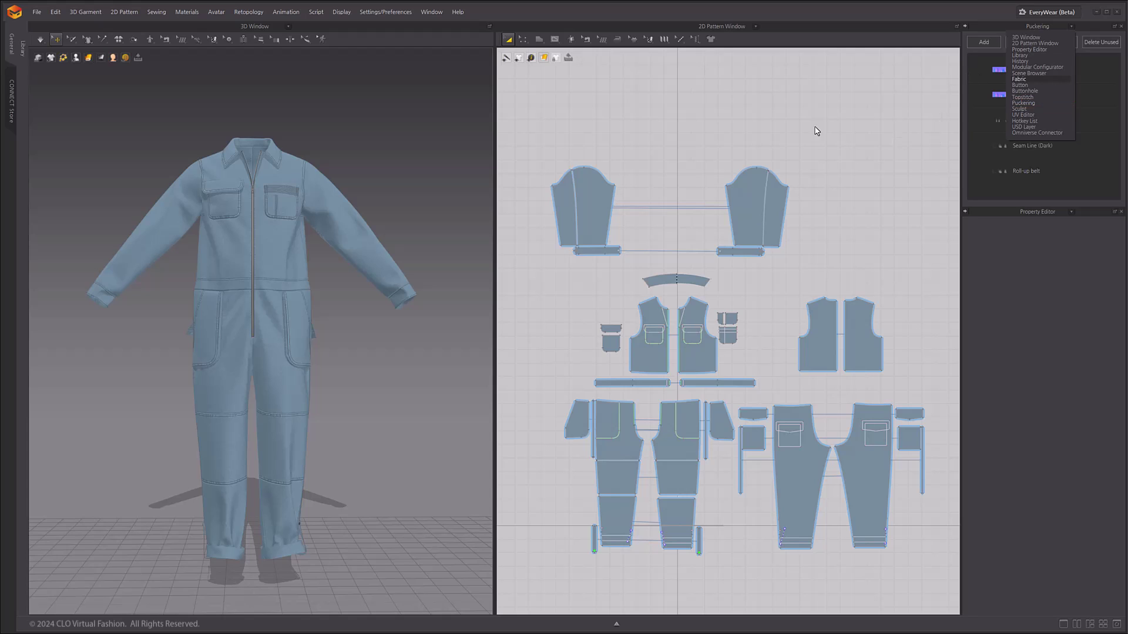
- Toggle Show Puckerings in the 2D display options on and off twice, leaving it hidden
left_click(506, 58)
left_click(506, 89)
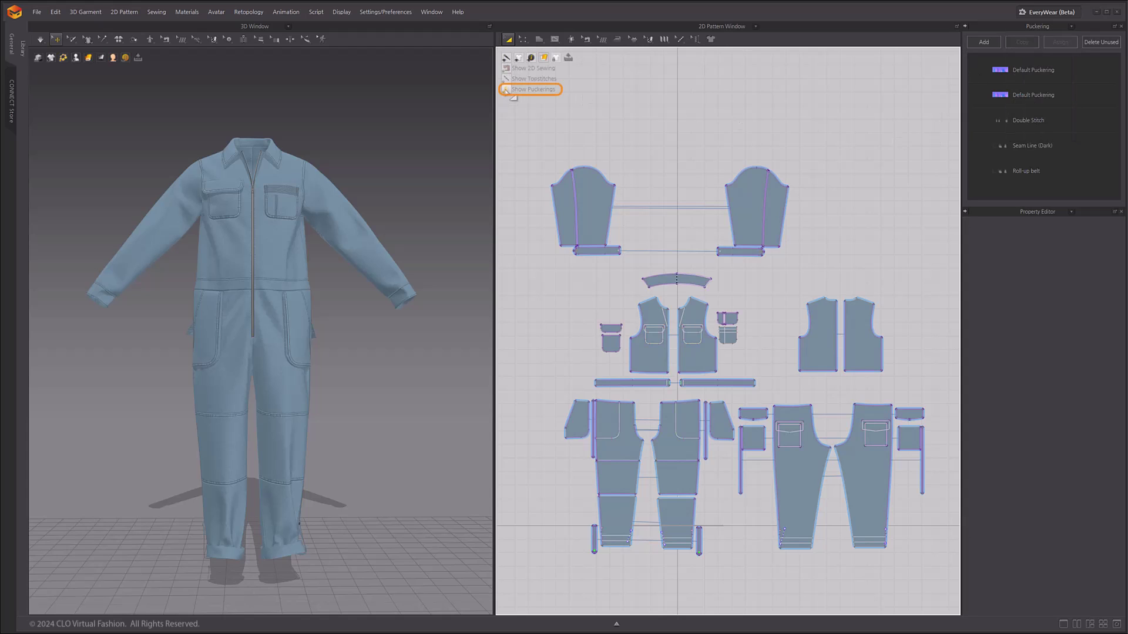
left_click(506, 90)
left_click(507, 90)
left_click(506, 90)
- Show puckering on the 3D garment and switch to Edit Puckering mode
left_click(63, 58)
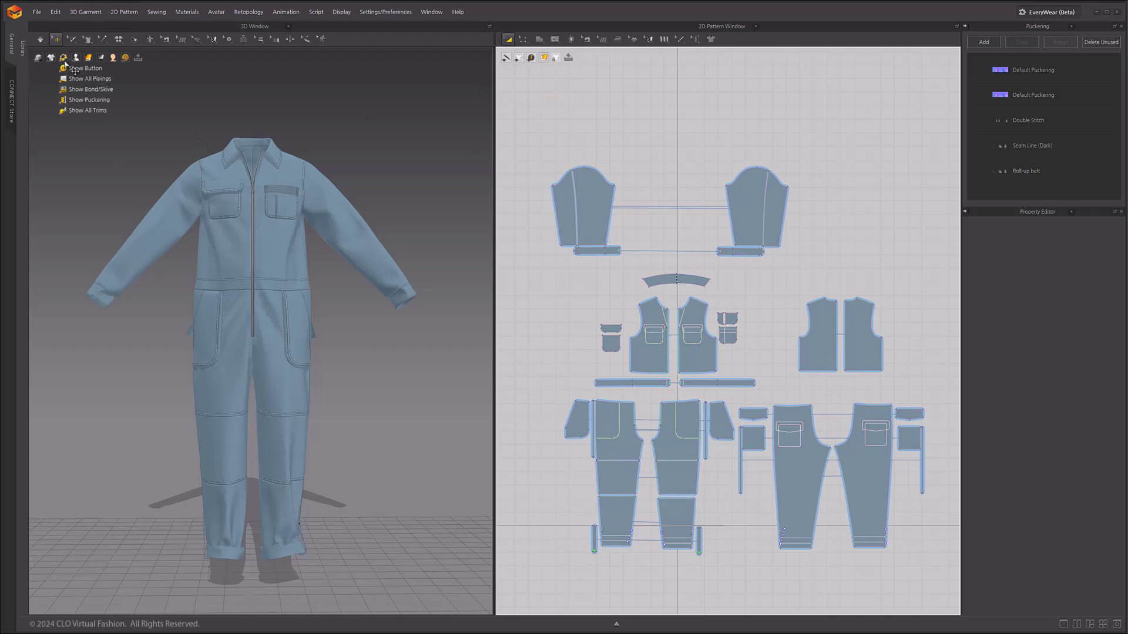
left_click(63, 100)
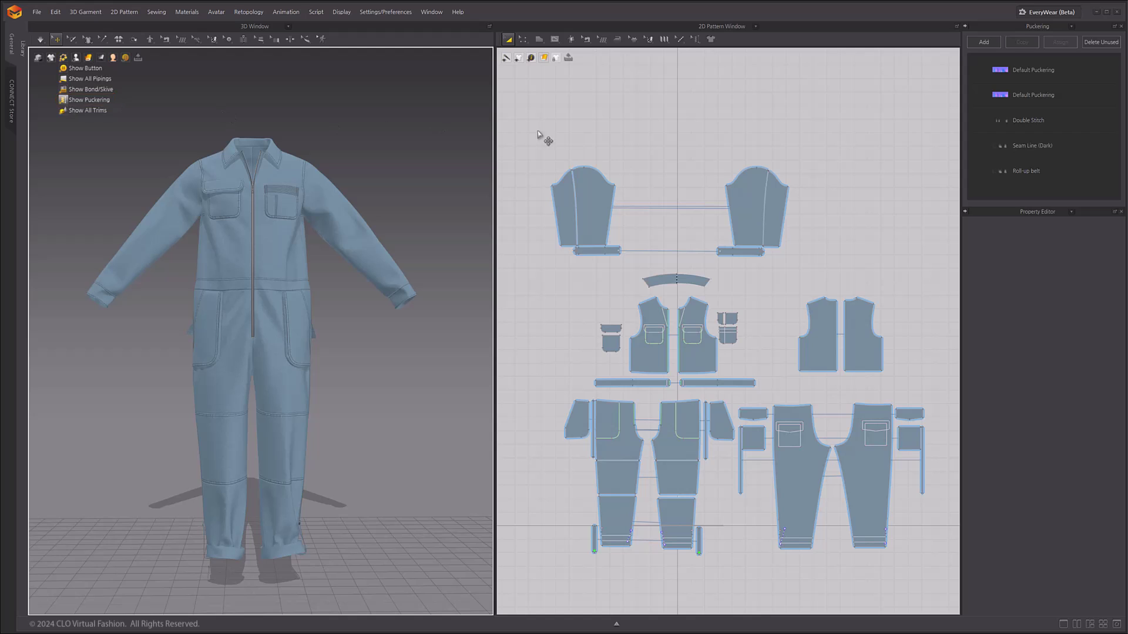
left_click(695, 39)
left_click(702, 59)
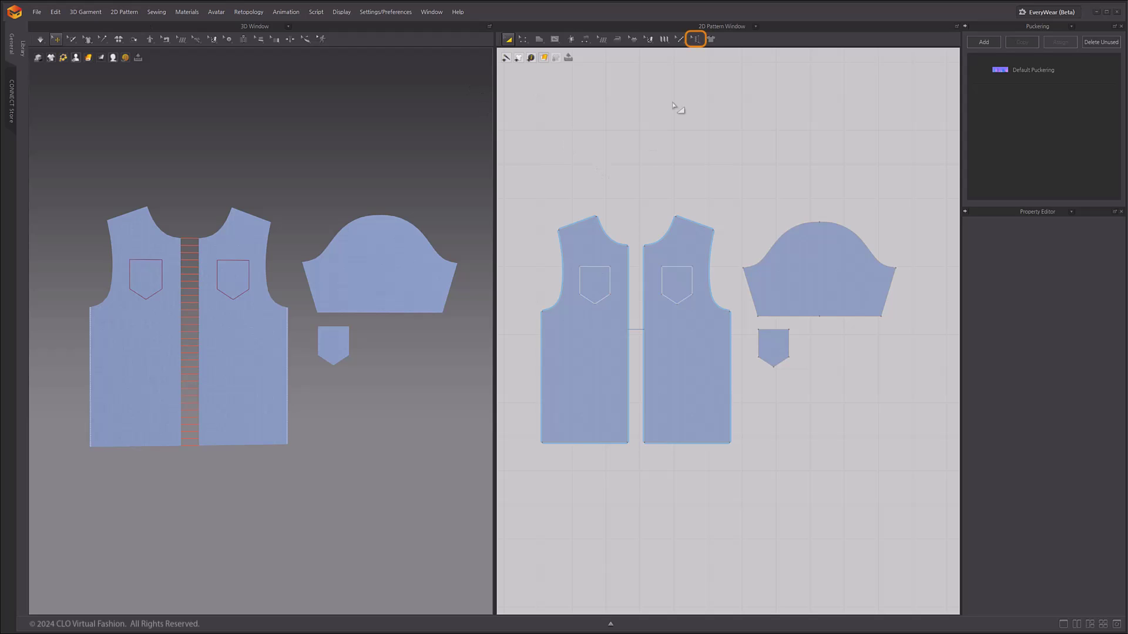
- Tear the puckering flyout off into a floating toolbar and choose Segment Puckering
left_click(695, 38)
left_click_drag(721, 48, 522, 76)
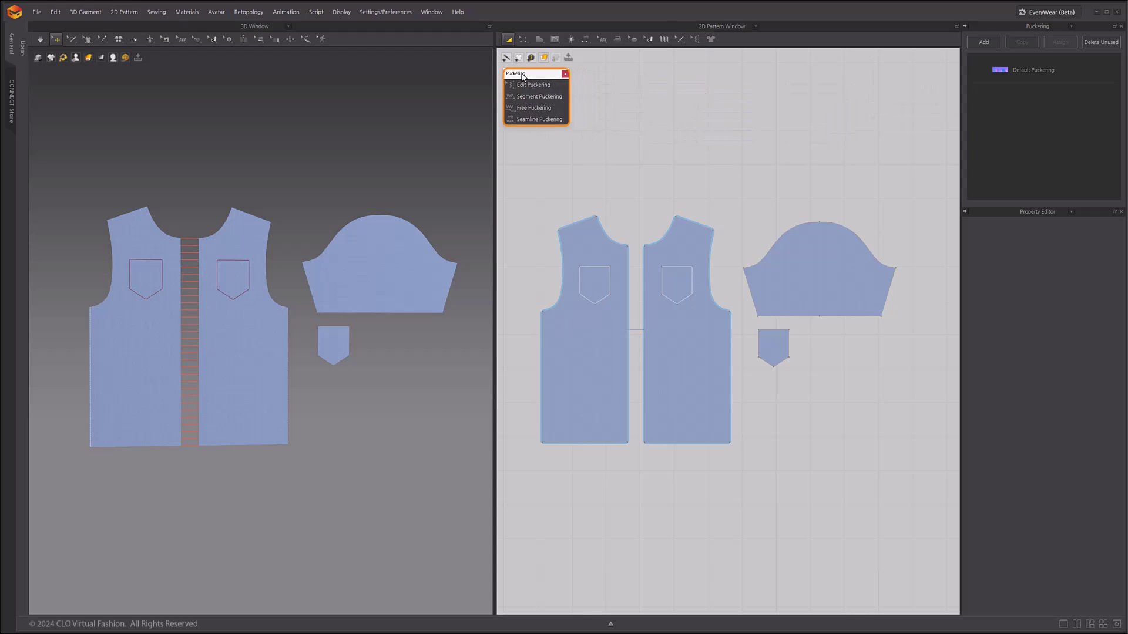
left_click(546, 99)
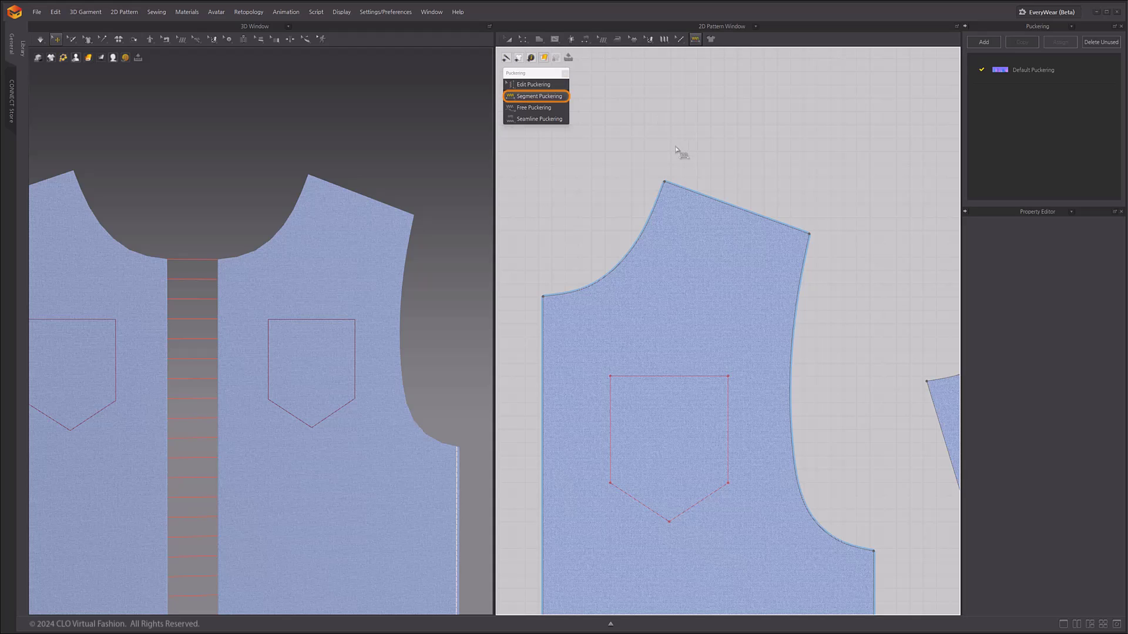
- Segment-pucker the vest front's shoulder, neckline and armhole, then free-pucker the sleeve cap corner to corner
left_click(706, 200)
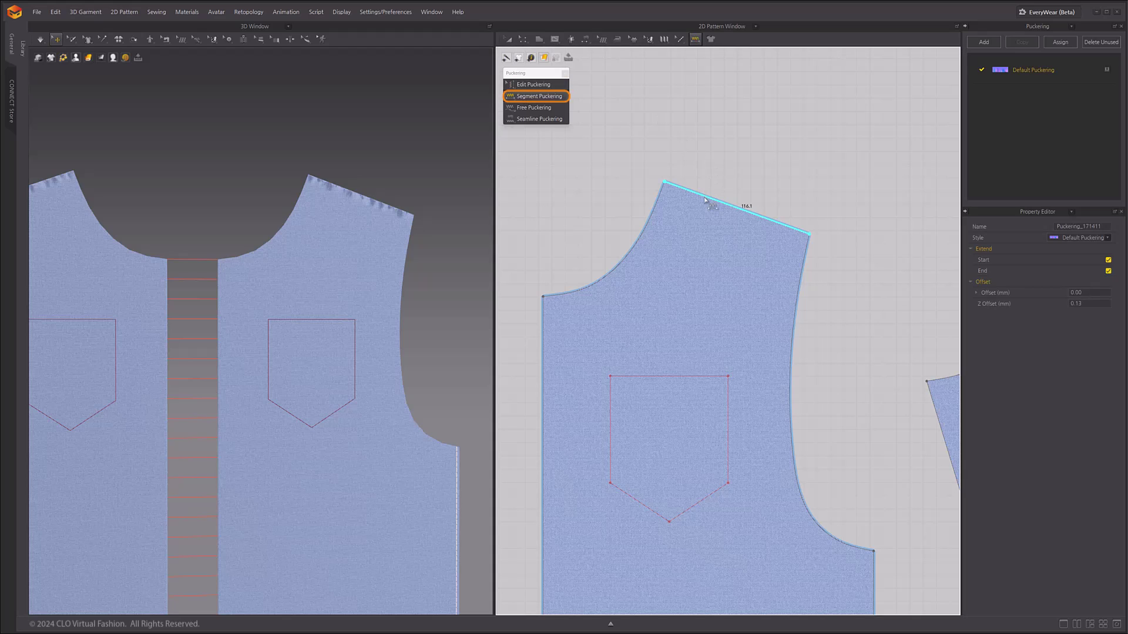
left_click(614, 273)
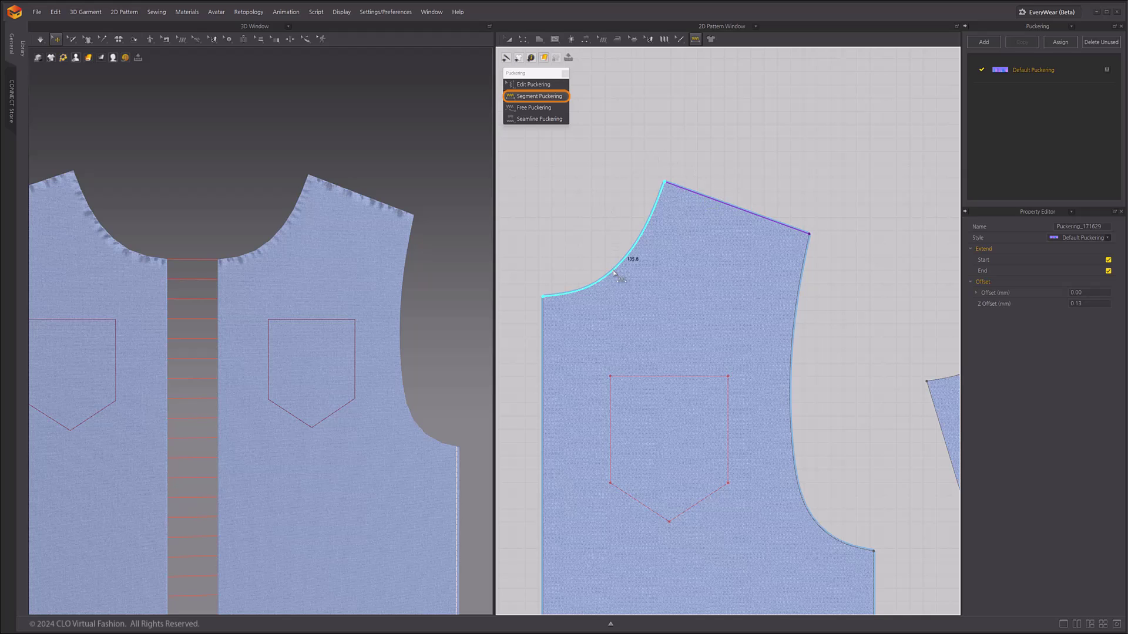
left_click(800, 286)
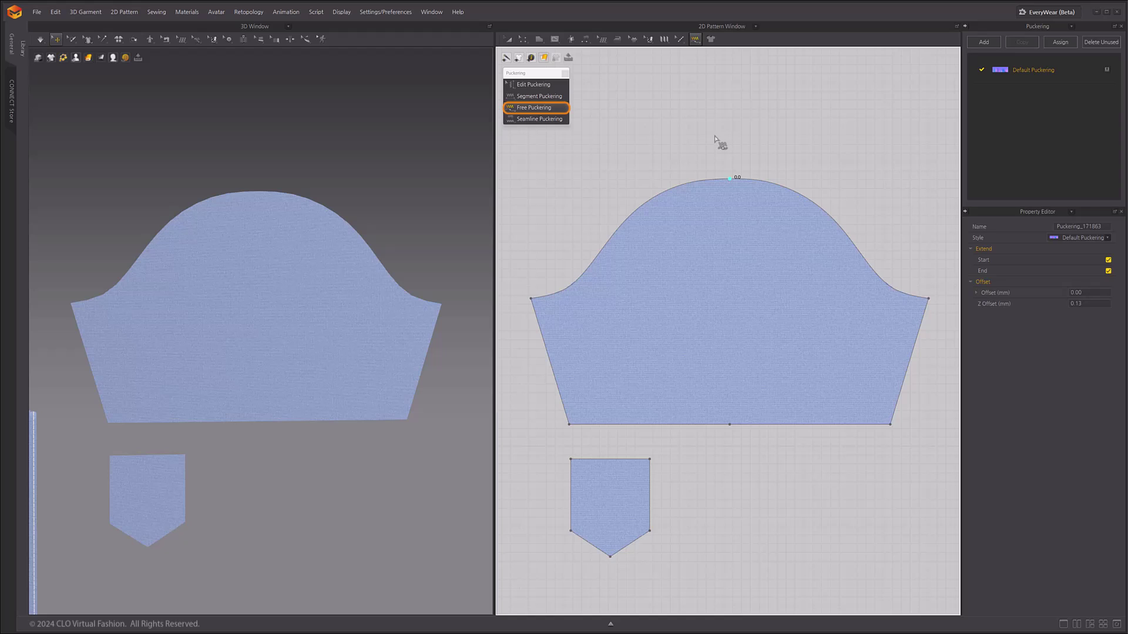
left_click(534, 300)
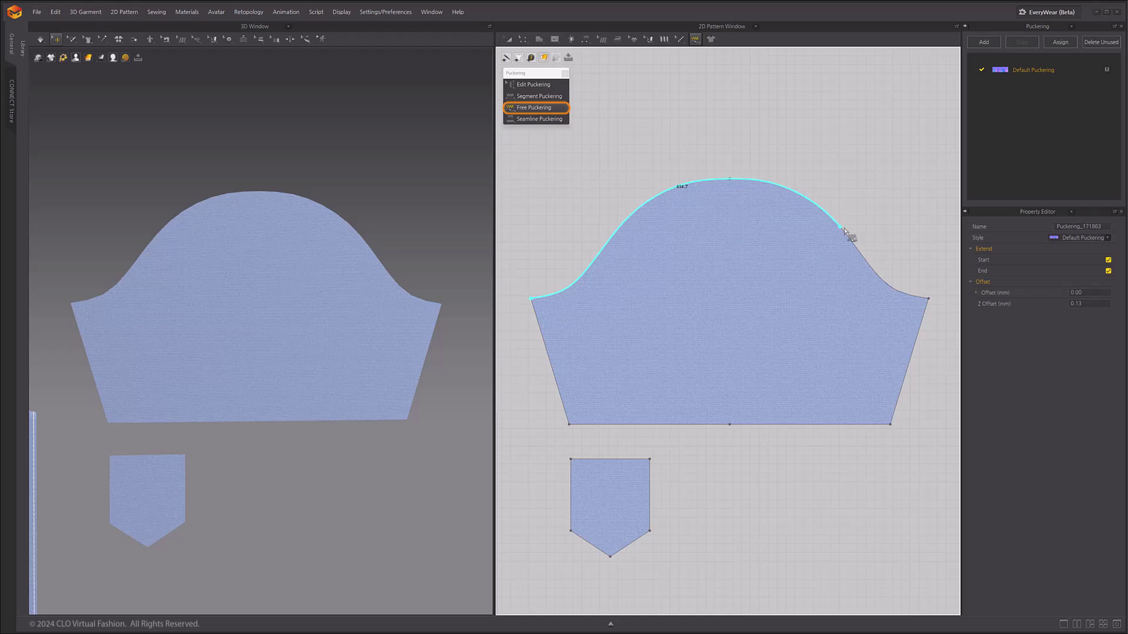
left_click(927, 299)
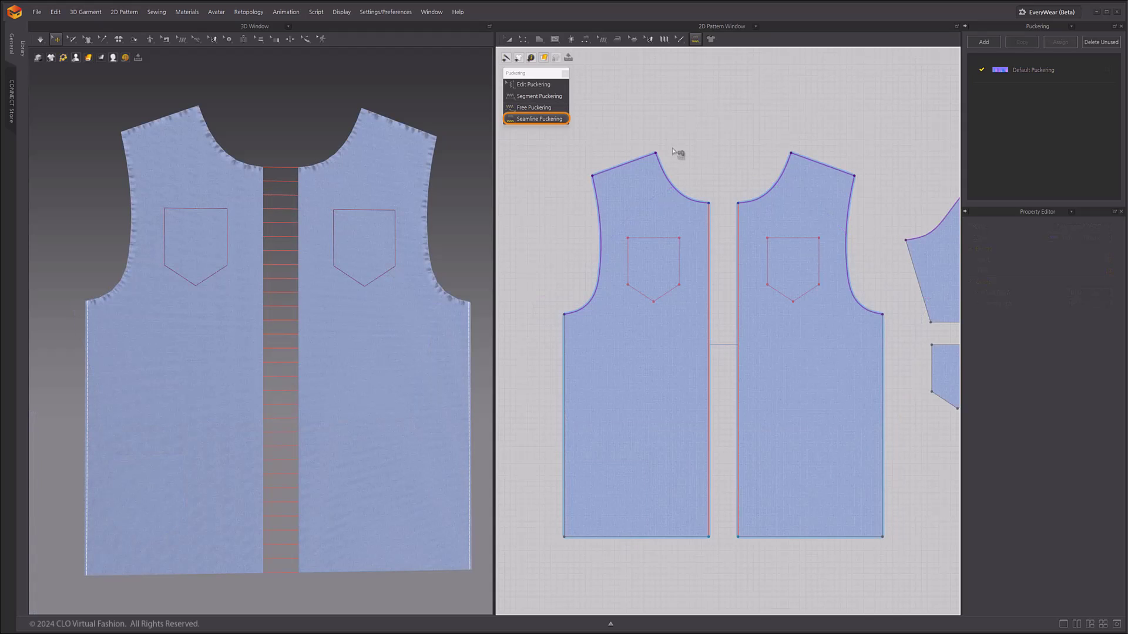
- Add seamline puckering to the centre-front seam and drag the armhole pucker's start lower
left_click(741, 240)
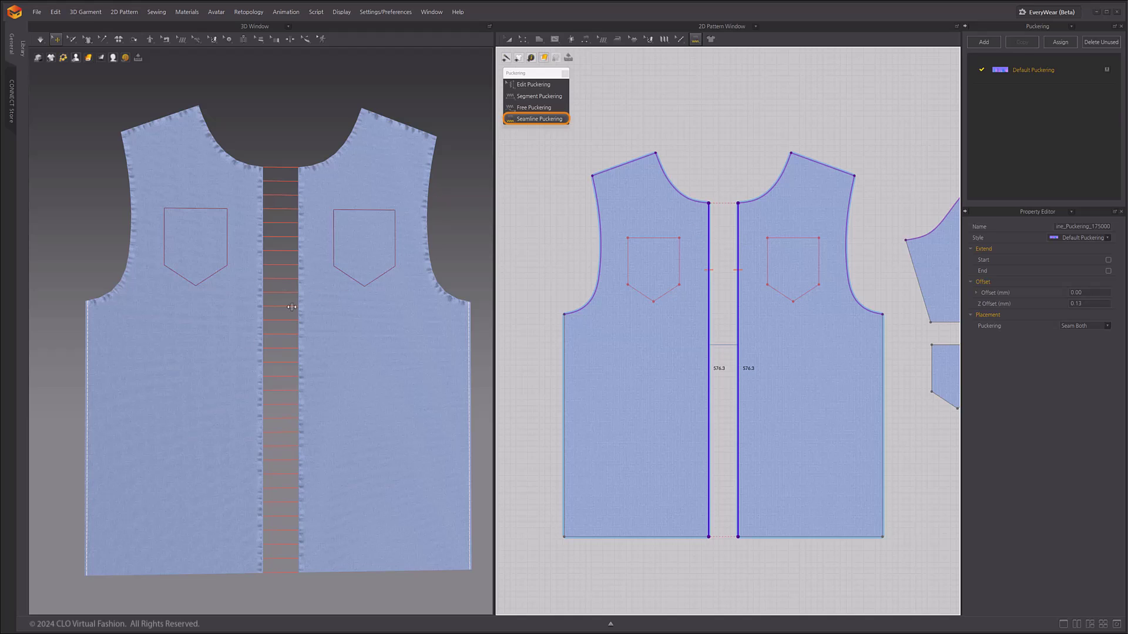
key("b")
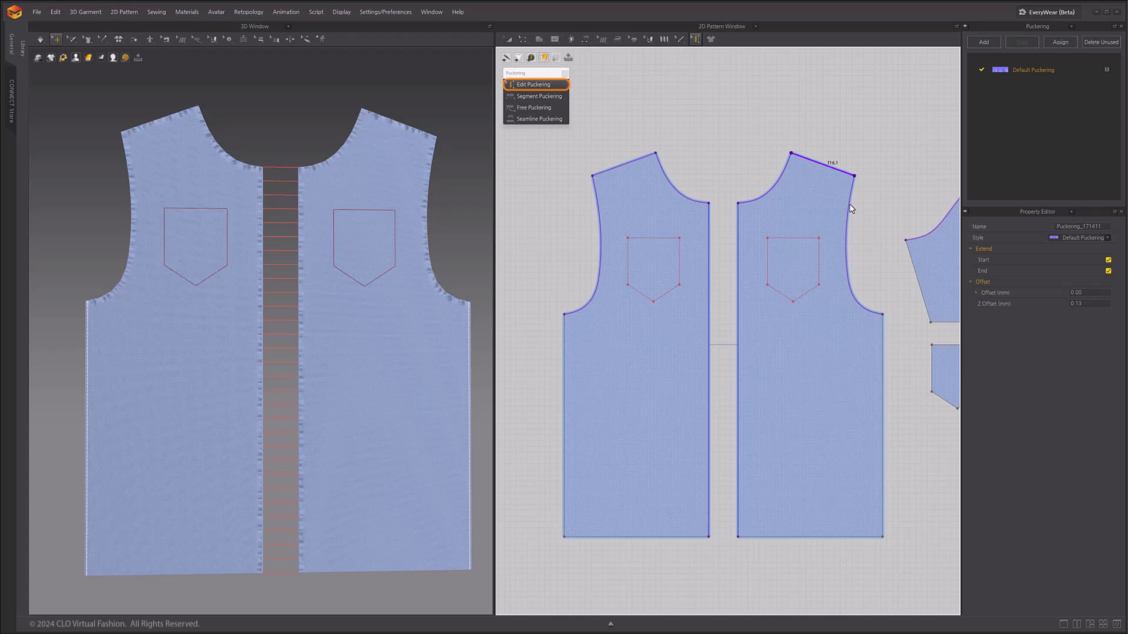
left_click(843, 169)
left_click(854, 182)
left_click_drag(854, 177, 849, 201)
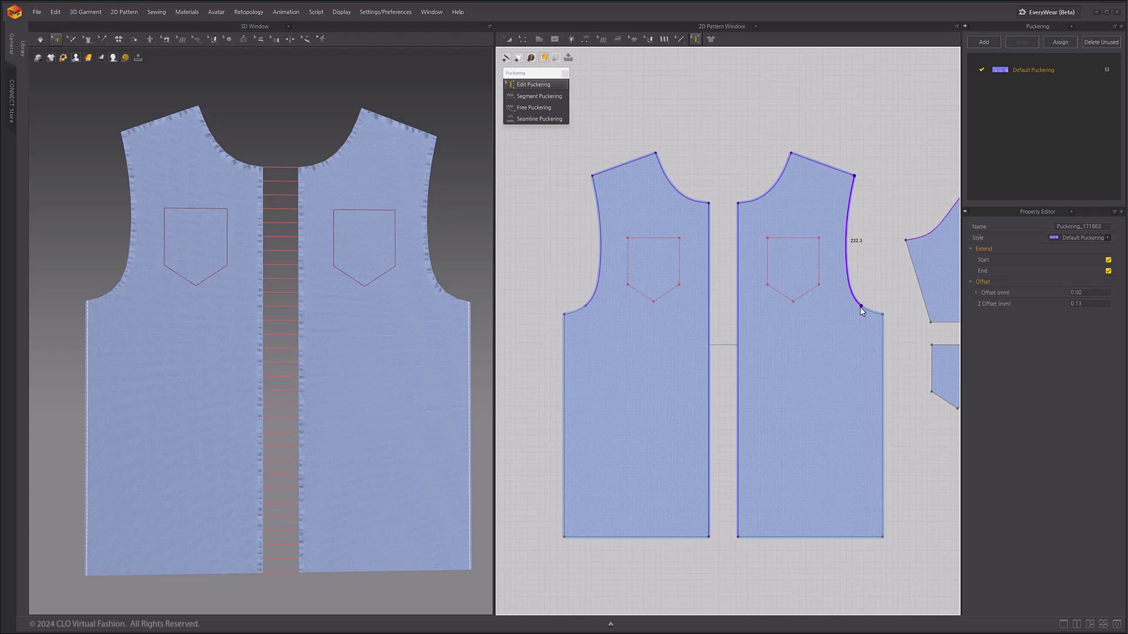
- Attempt free puckering on the right piece's shoulder and dismiss the already-applied notice
left_click(534, 108)
left_click(808, 159)
left_click(837, 170)
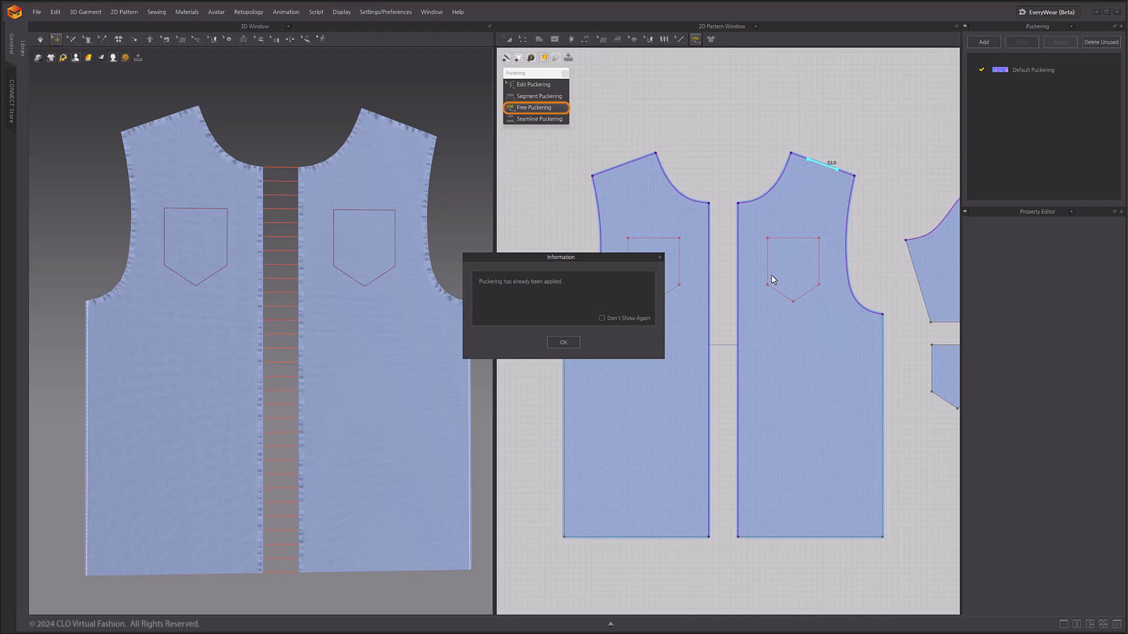
left_click(563, 342)
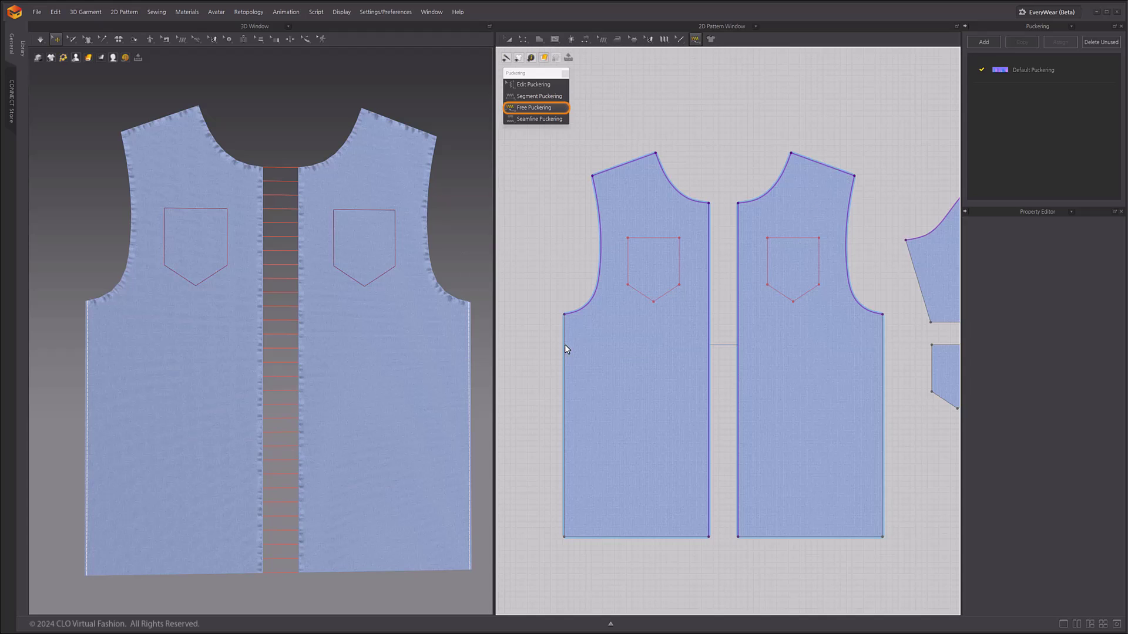
left_click(537, 84)
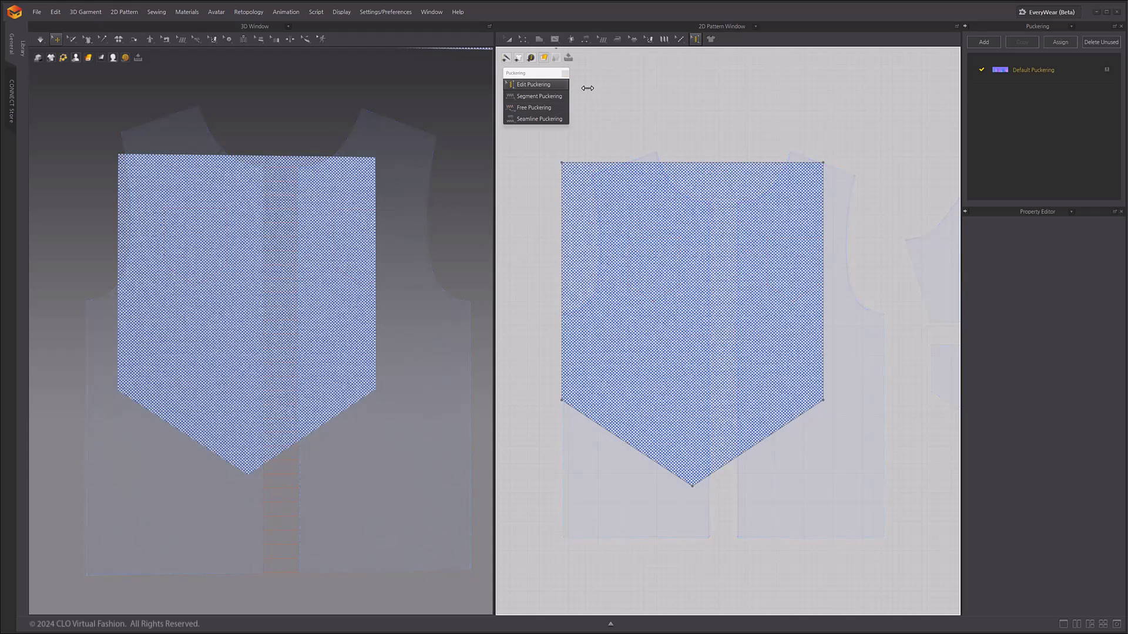
- Segment-pucker the pocket's lower-left edge, leaving Extend Start and Extend End unchecked
left_click(540, 100)
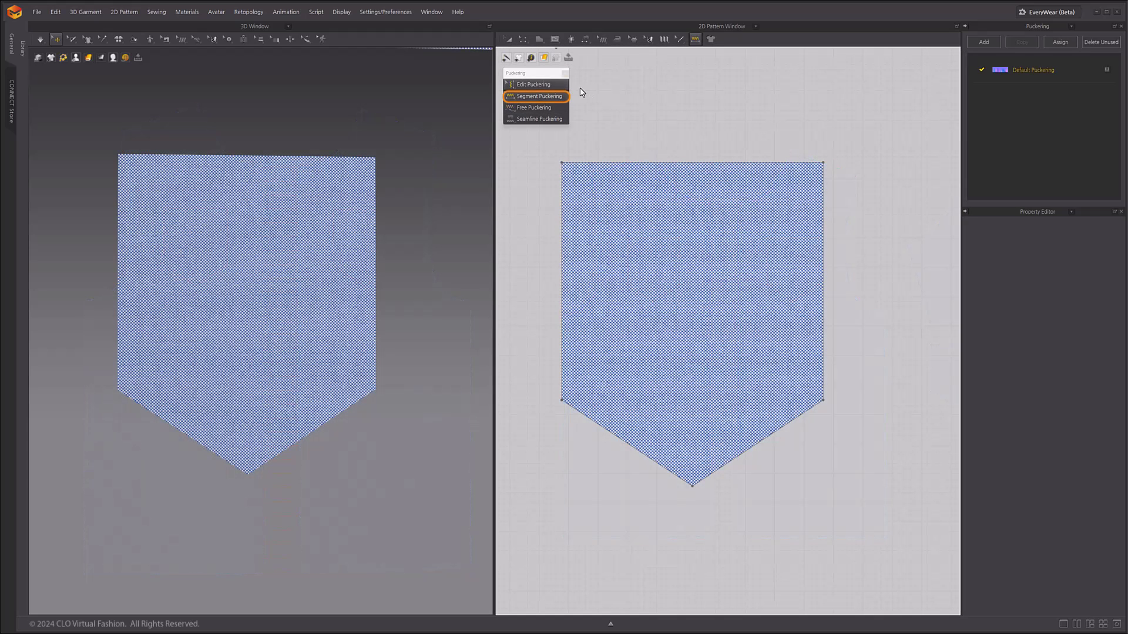
left_click(631, 450)
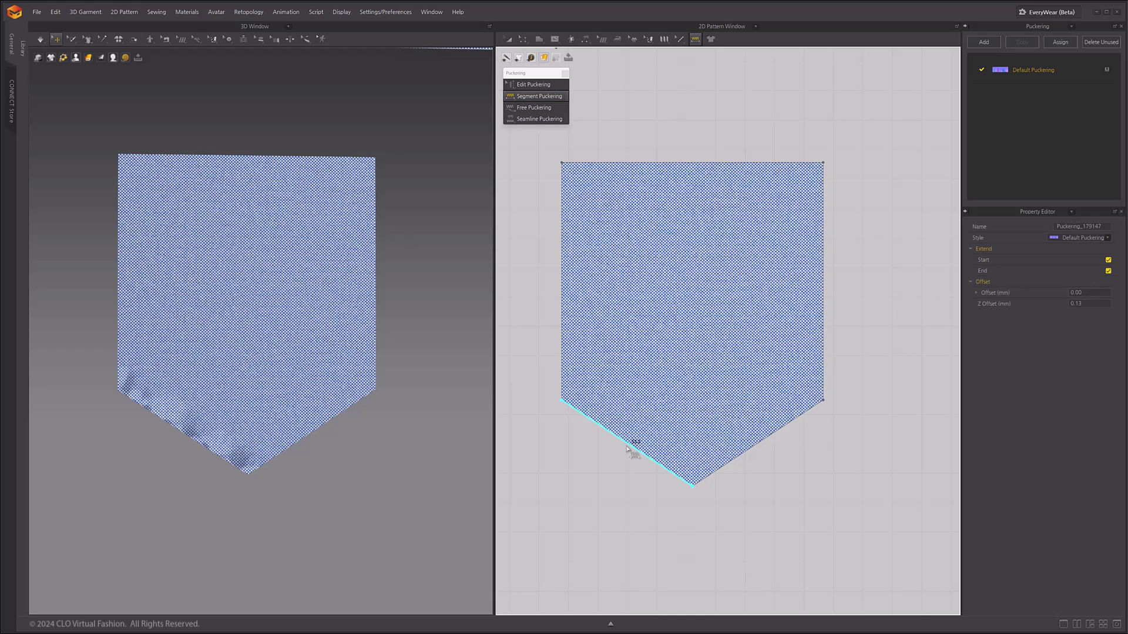
key("Escape")
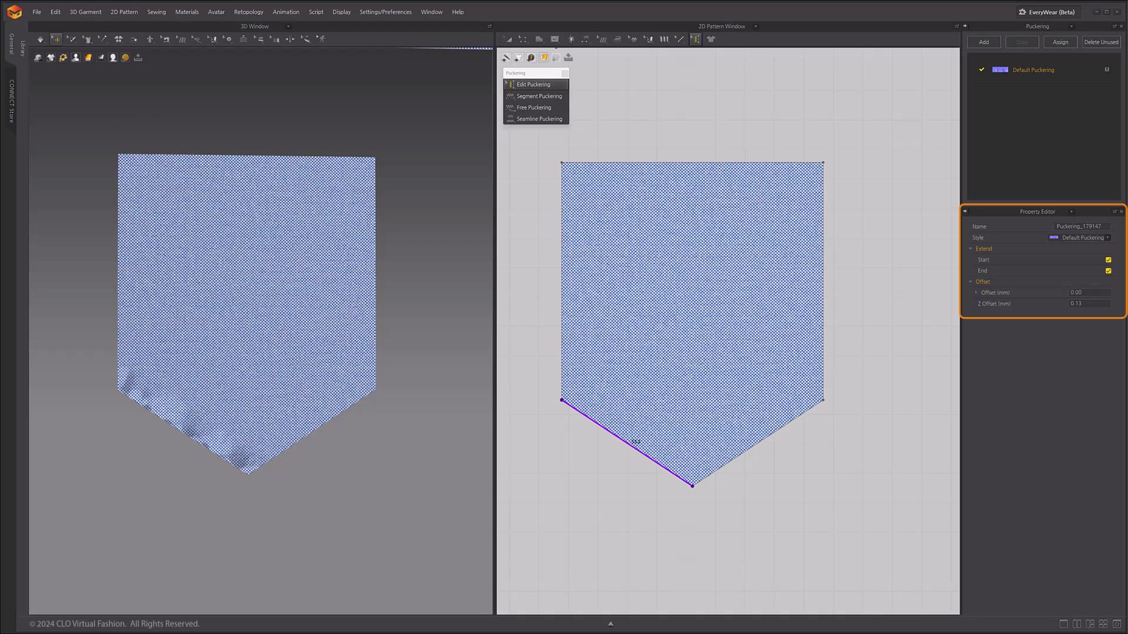
left_click(1108, 259)
left_click(1109, 271)
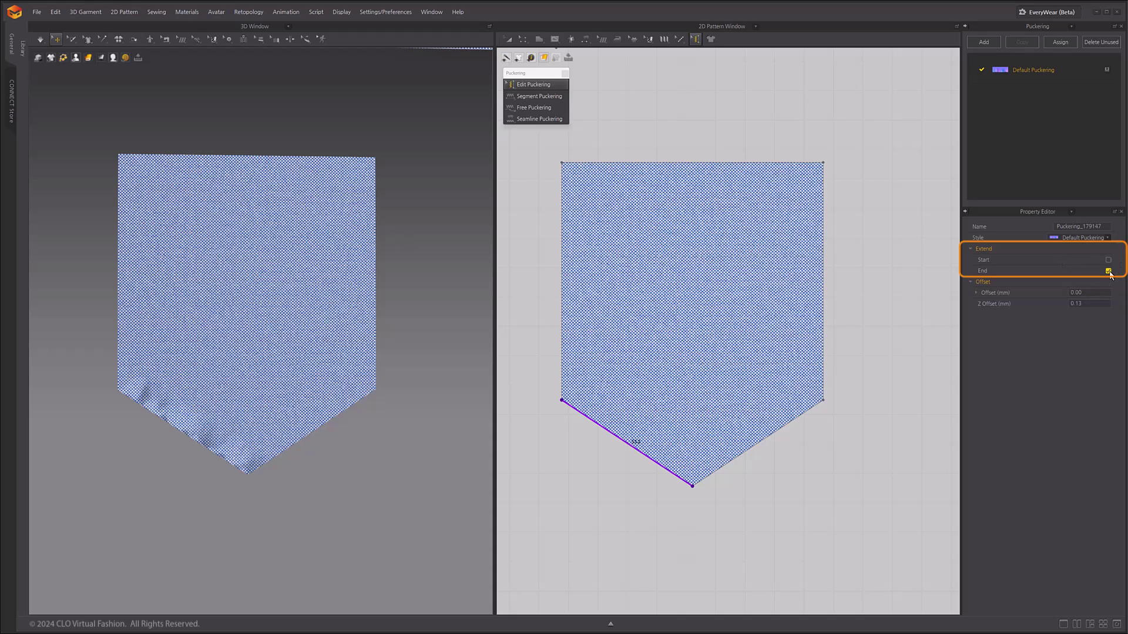
left_click(1108, 271)
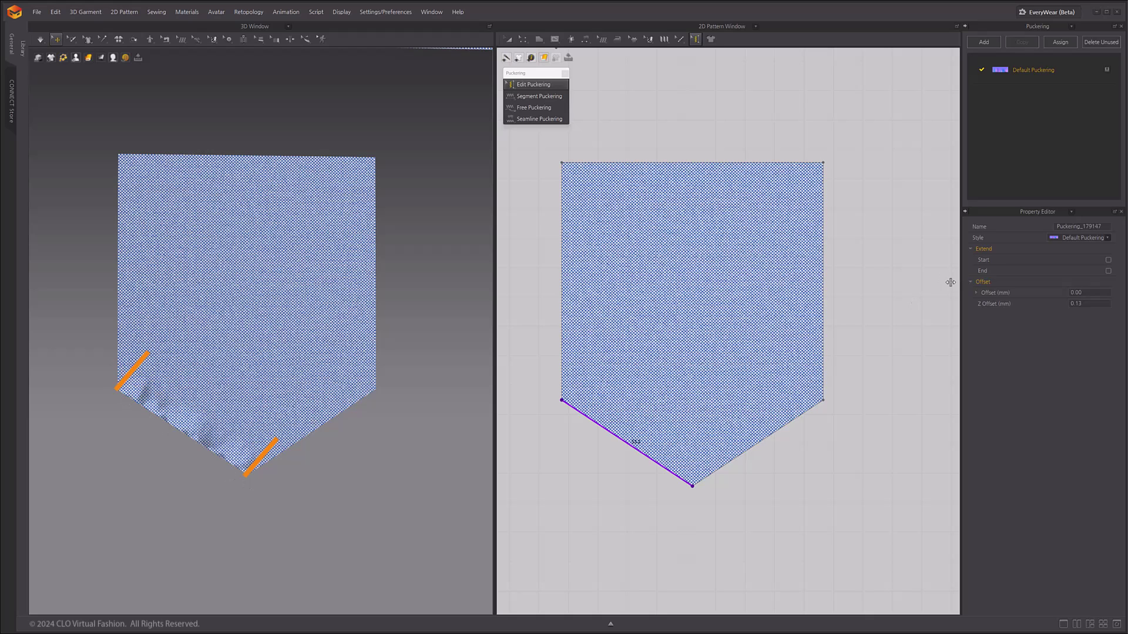
- Check Extend Start and End on the pocket-edge puckering; set Offset to 5 mm, then 0
left_click(1107, 259)
left_click(1109, 271)
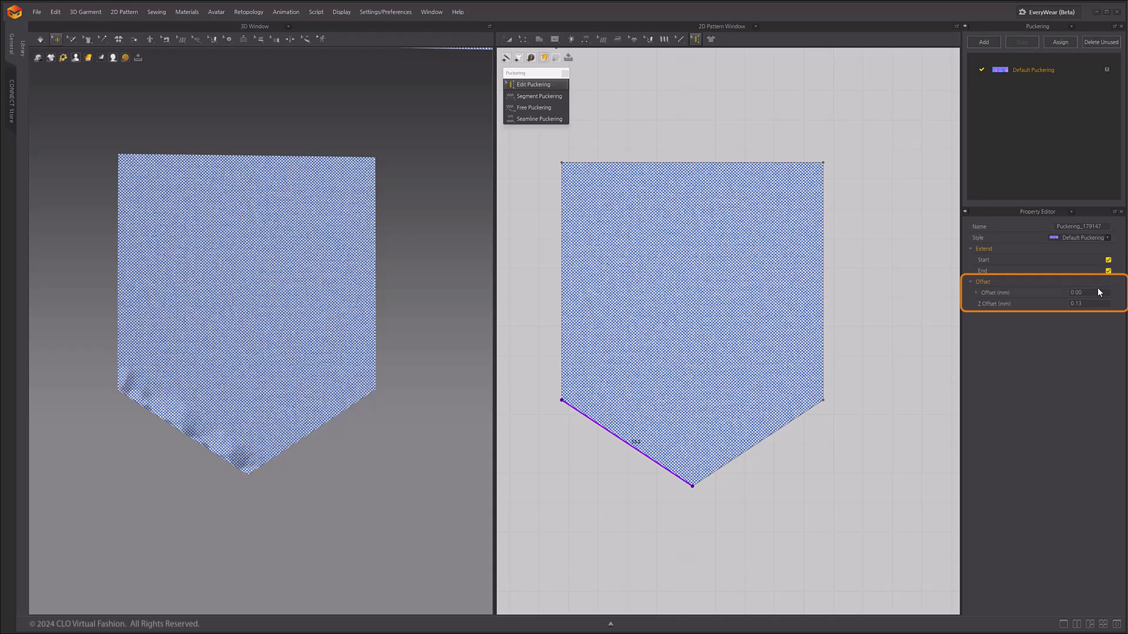
left_click(1100, 293)
type("5")
key("Return")
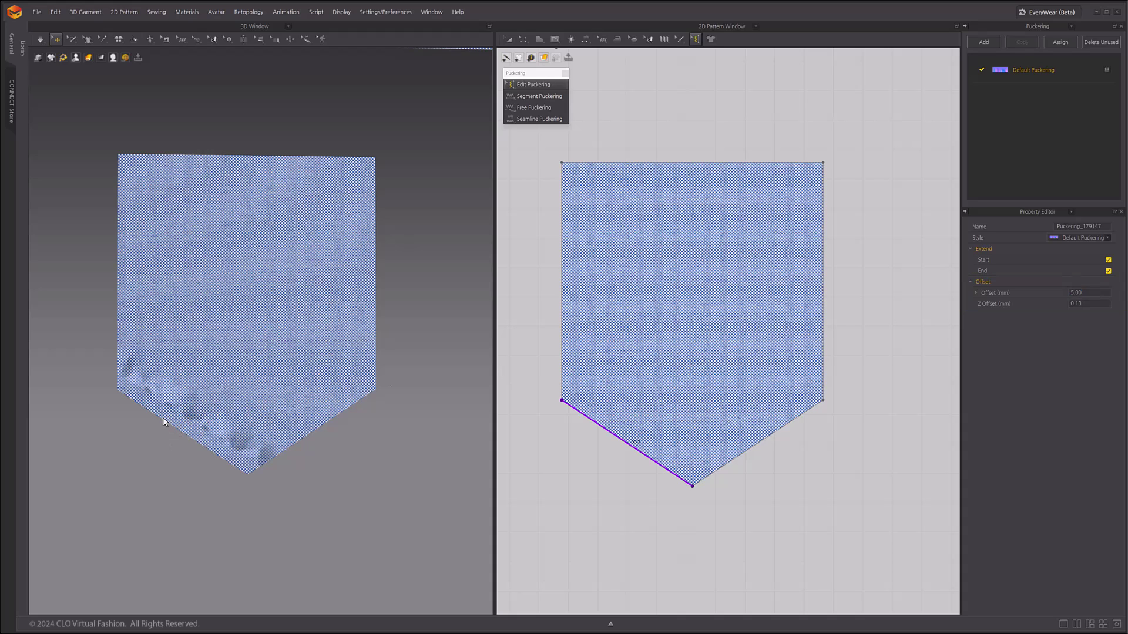
left_click(1088, 293)
left_click_drag(1089, 292, 1066, 292)
type("0")
key("Return")
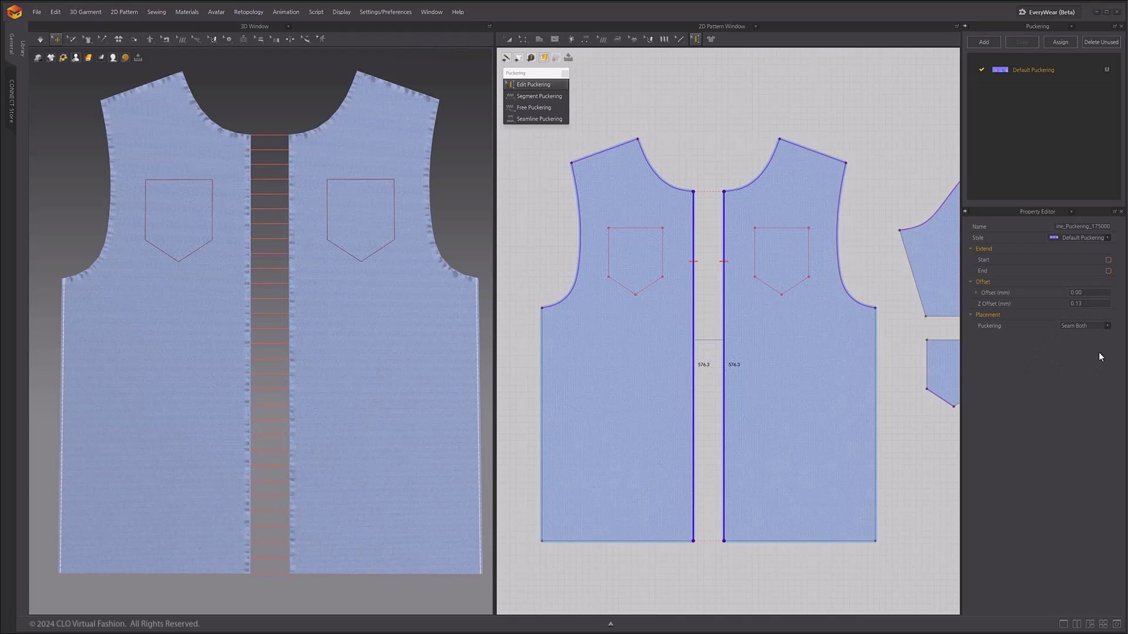
- Cycle the centre-front puckering placement through Seam A and Seam B, settling on Seam Both
left_click(1077, 327)
left_click(1070, 334)
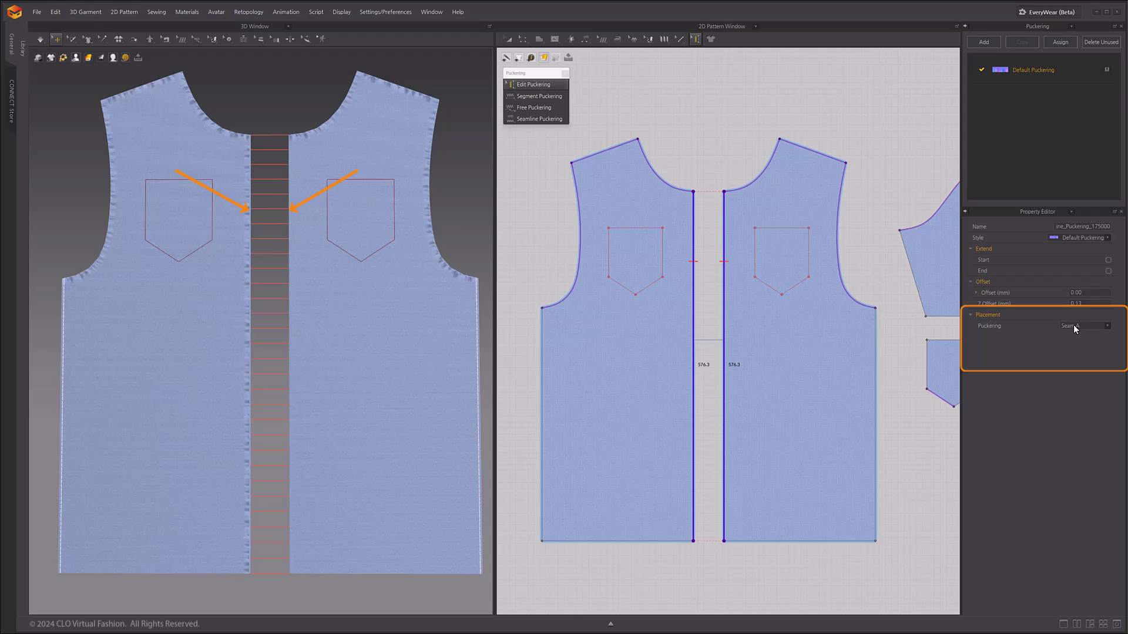
left_click(1073, 324)
left_click(1077, 339)
left_click(1077, 345)
- Free-pucker around the right pocket, then toggle Flip repeatedly, leaving it off
left_click(533, 107)
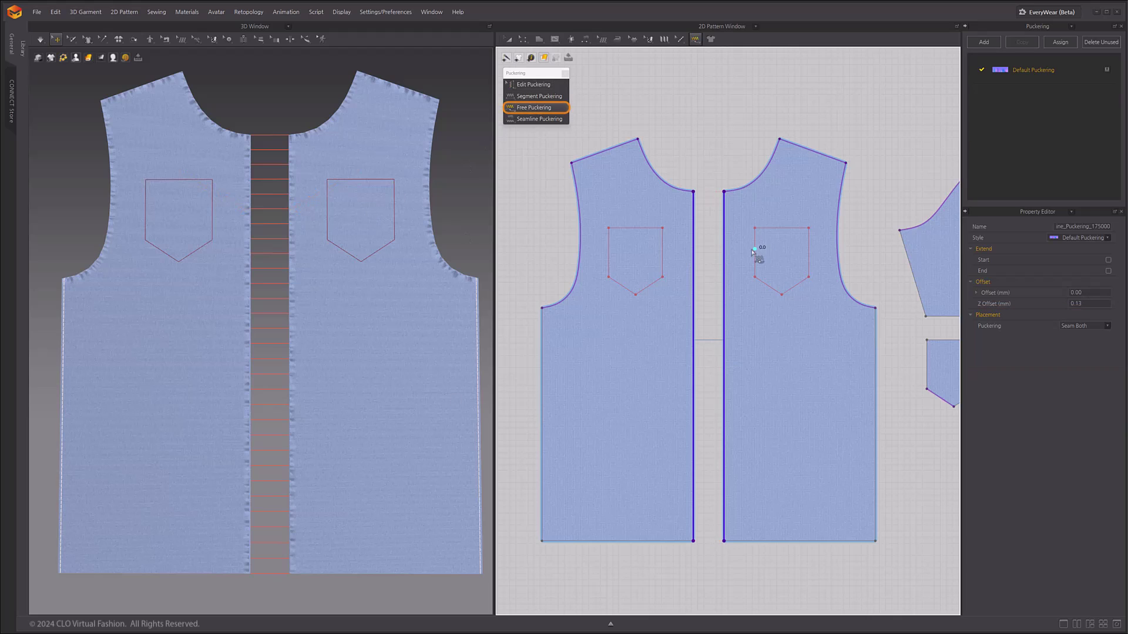
left_click(754, 228)
left_click(809, 228)
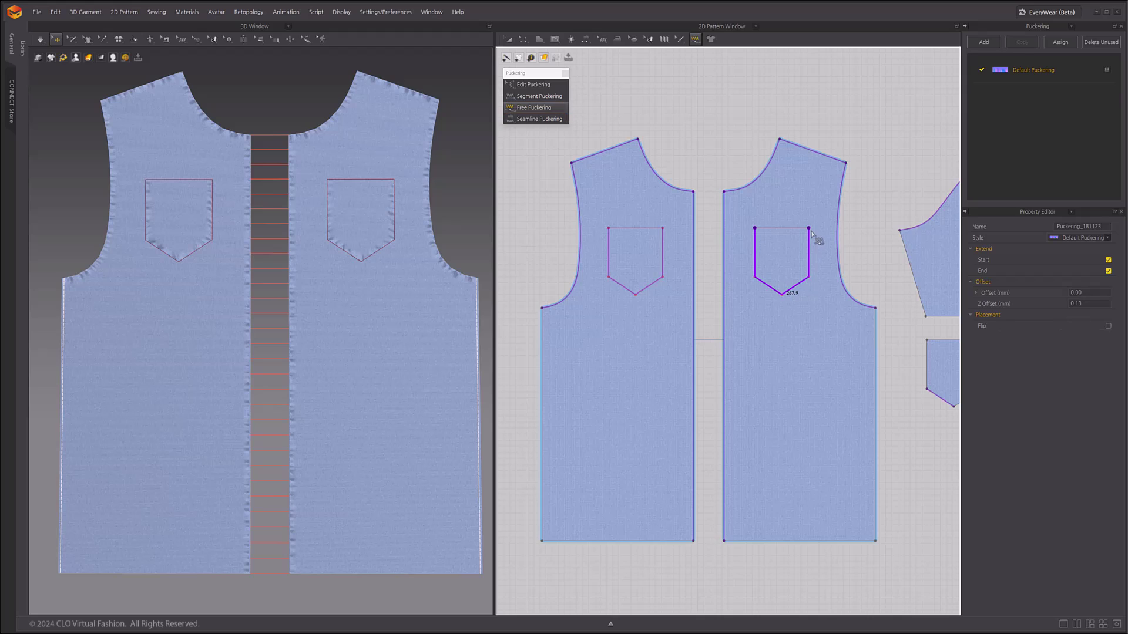
left_click(534, 83)
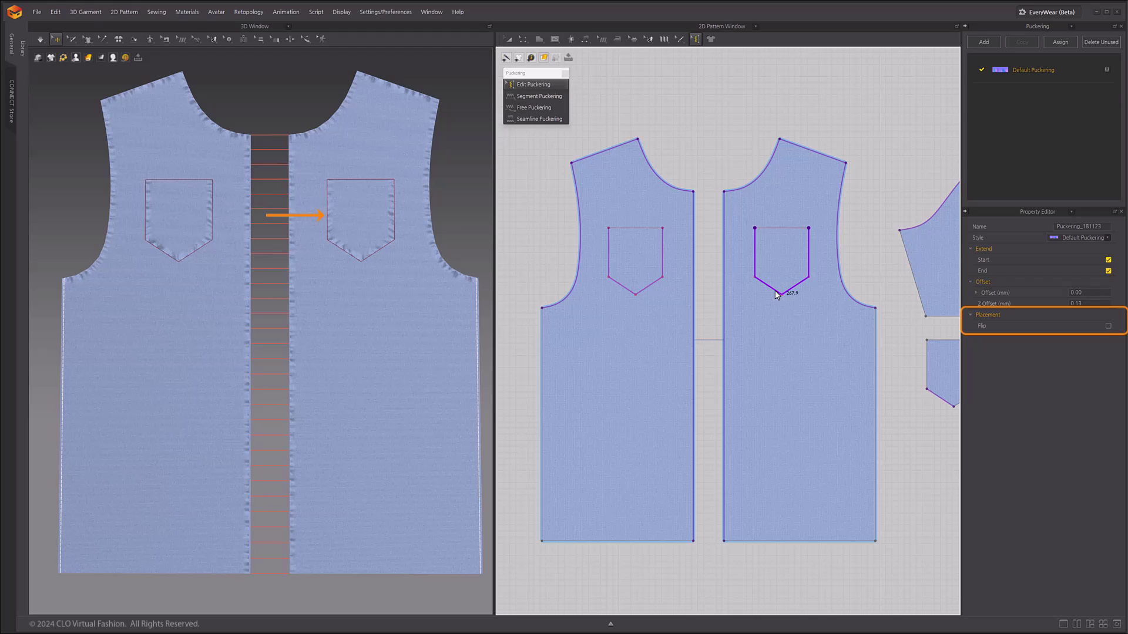
left_click(1107, 326)
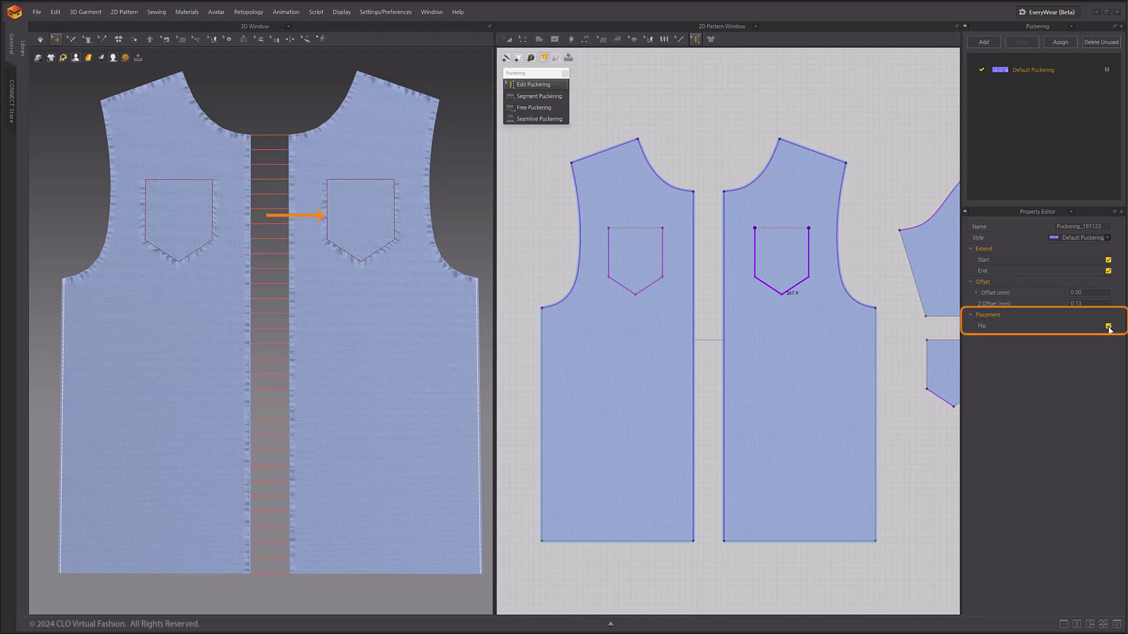
left_click(1108, 326)
left_click(1108, 327)
left_click(1108, 326)
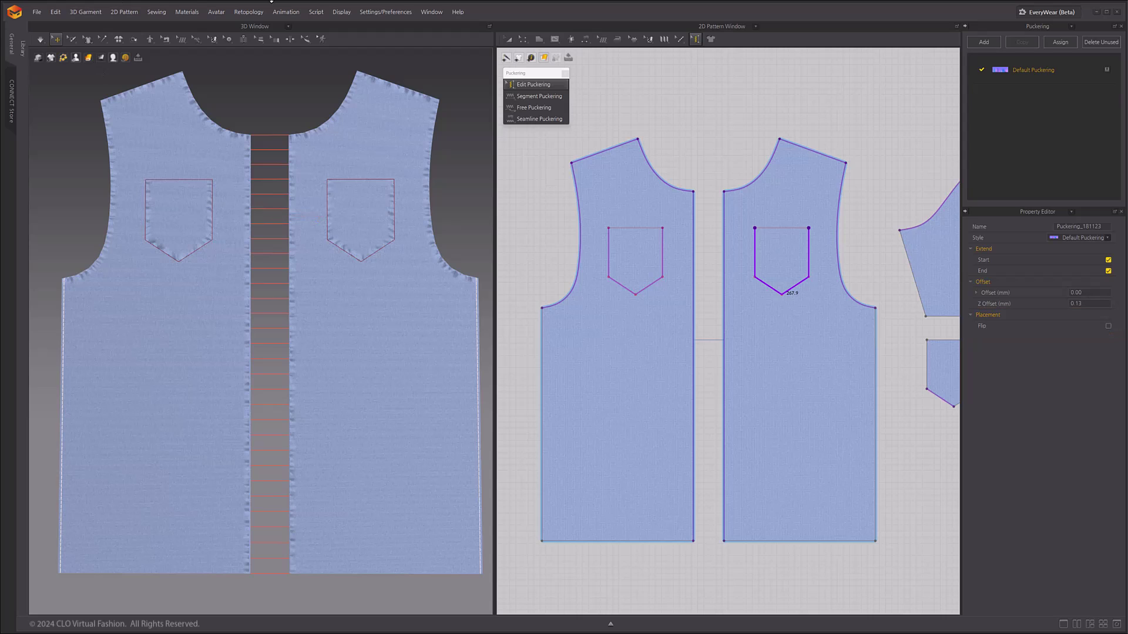
left_click(1035, 28)
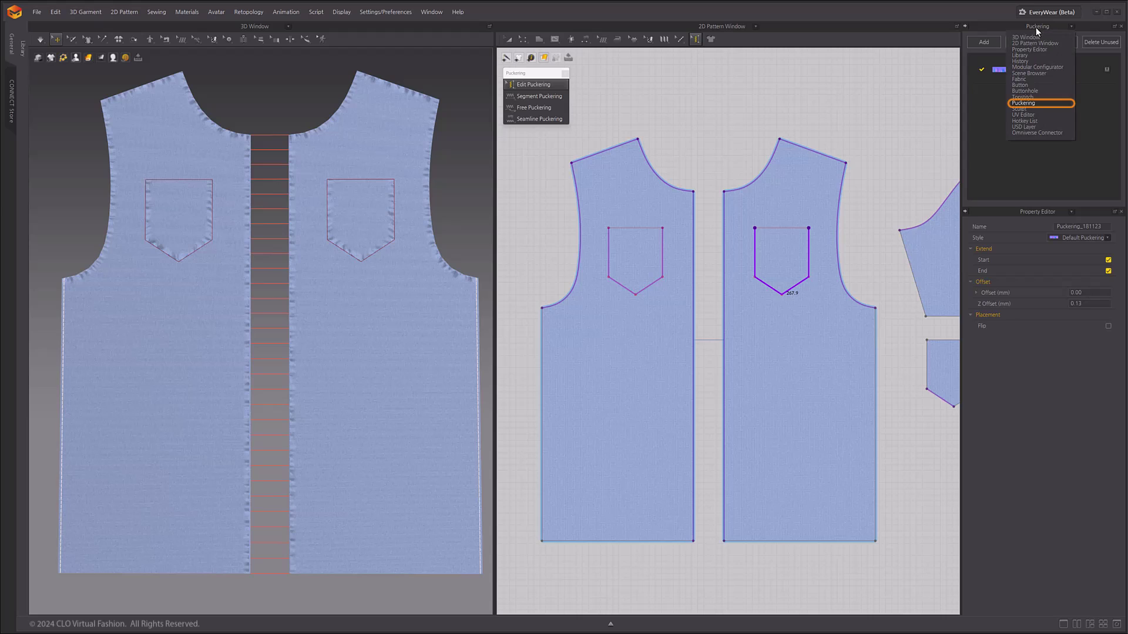
left_click(1047, 103)
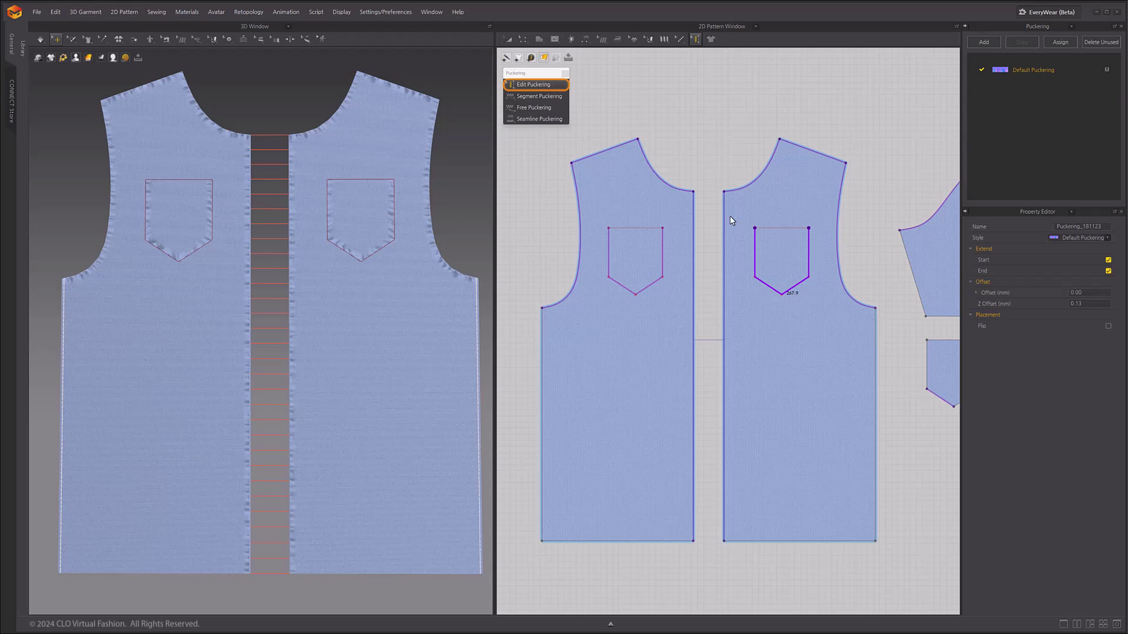
- Select all seams with the same puckering and set Default Puckering's material preset to Cotton
right_click(724, 242)
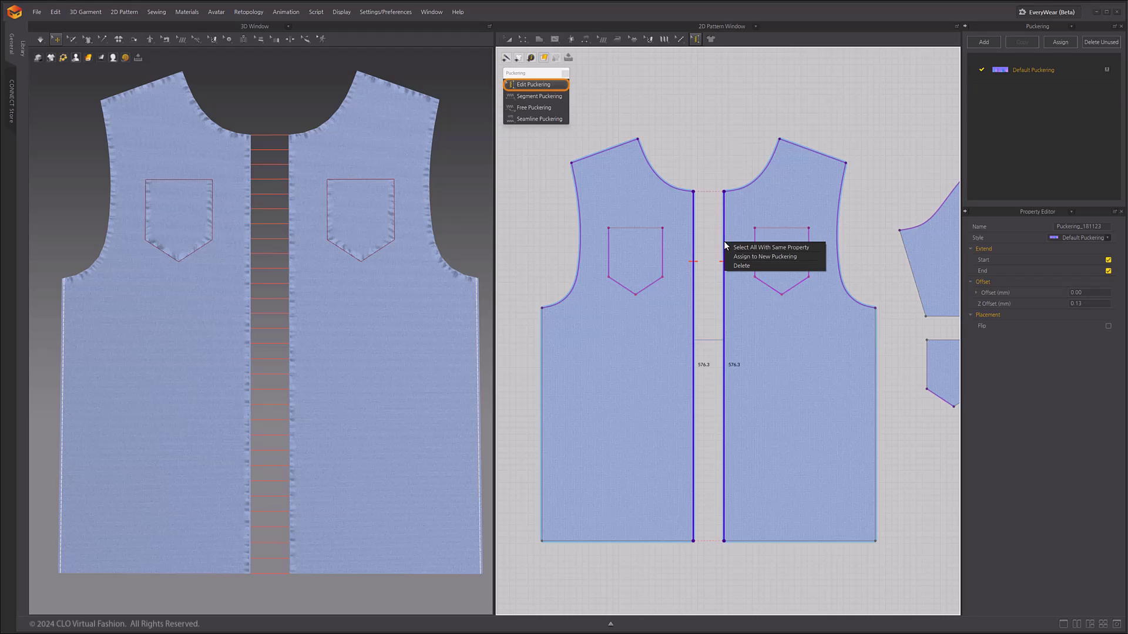
left_click(815, 248)
left_click(1097, 76)
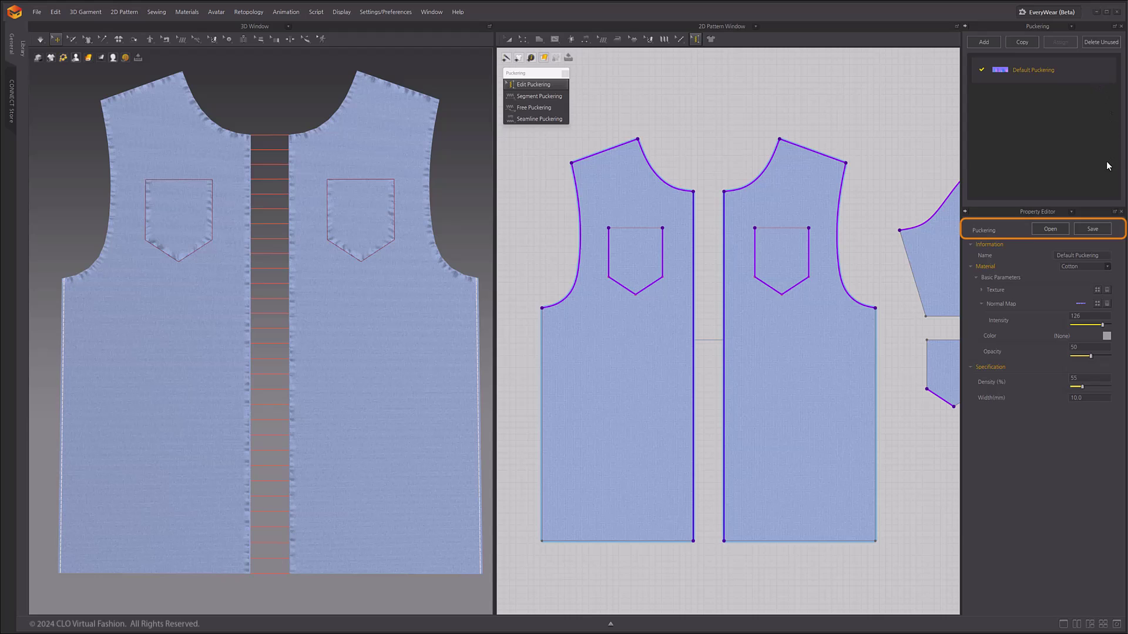
left_click(1069, 267)
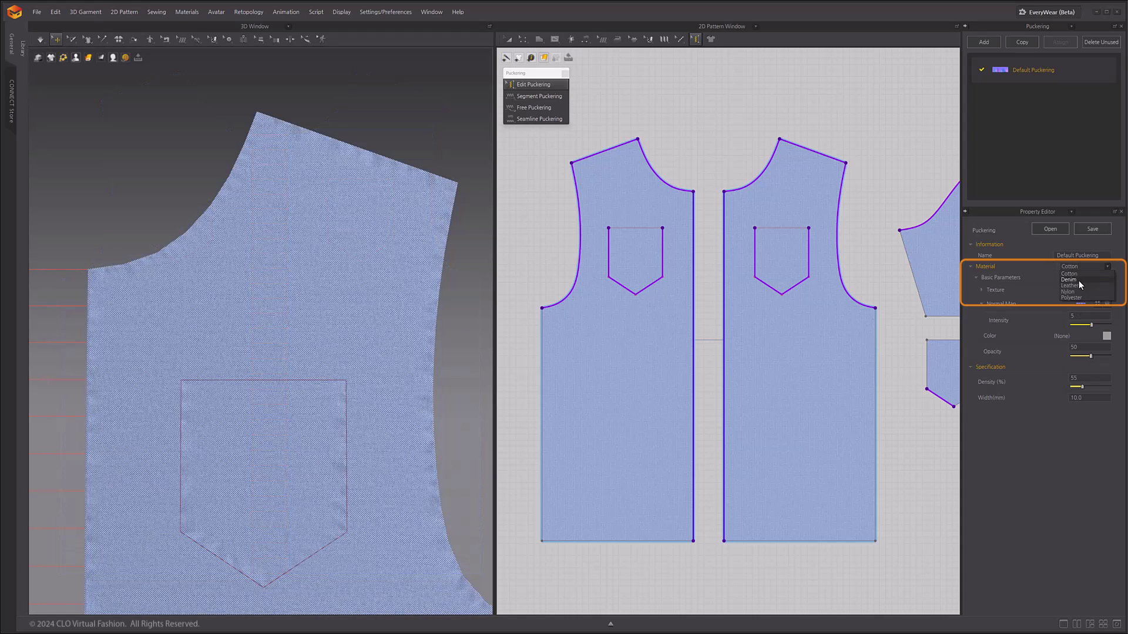
left_click(1078, 280)
left_click(1083, 265)
left_click(1085, 291)
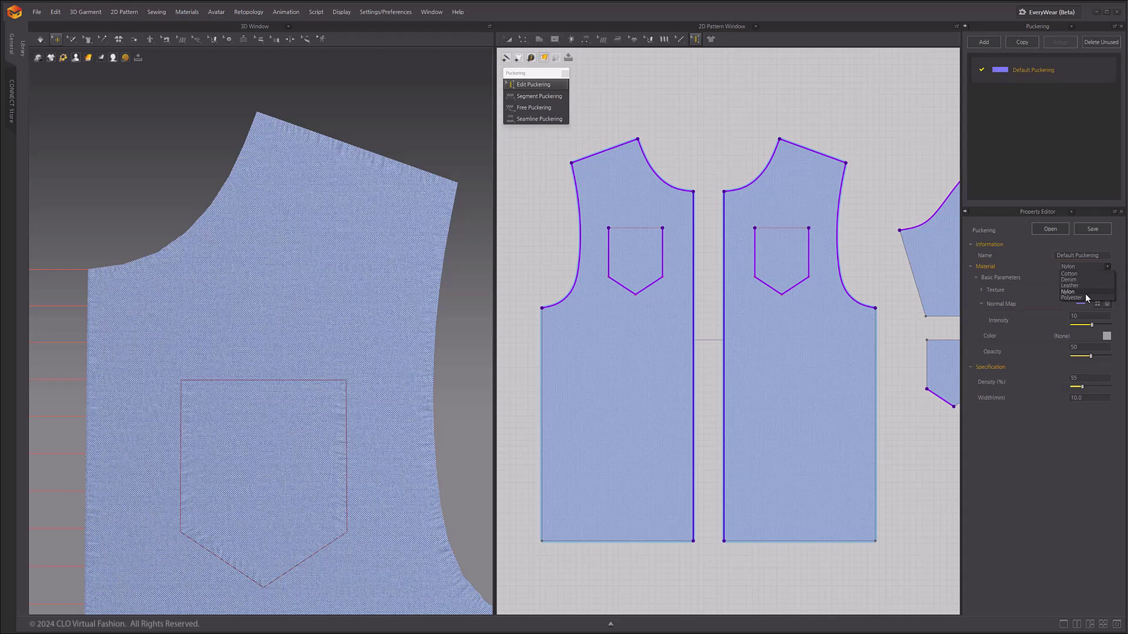
left_click(1084, 298)
left_click(1077, 265)
left_click(1079, 273)
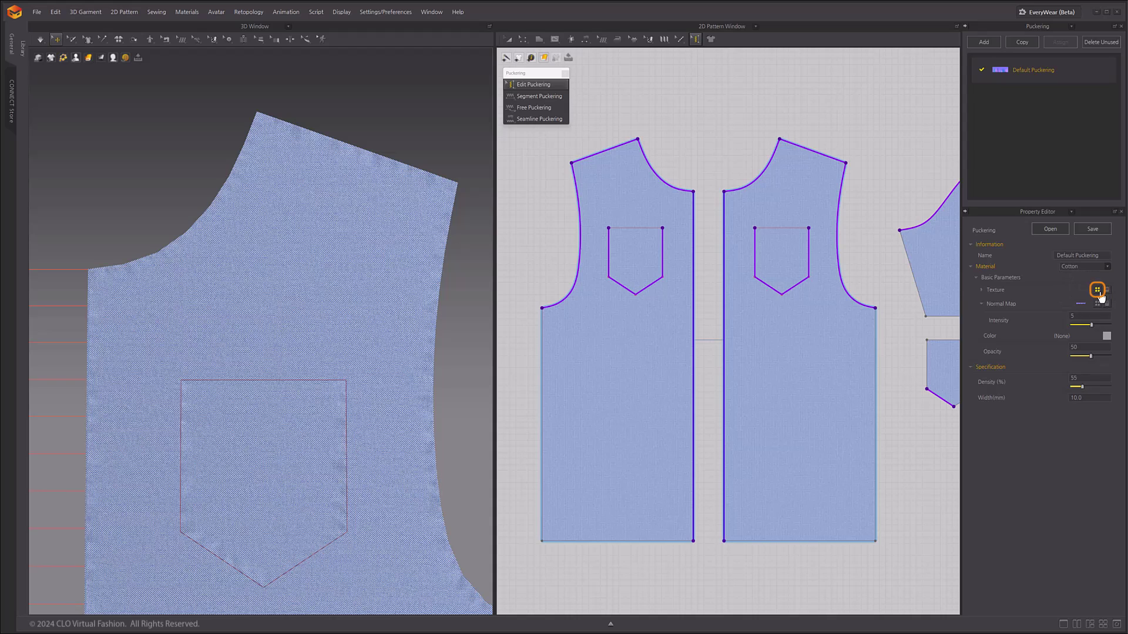
- Load the Cotton normal map from Materials/Hardware_and_Trims/Puckering
left_click(1097, 291)
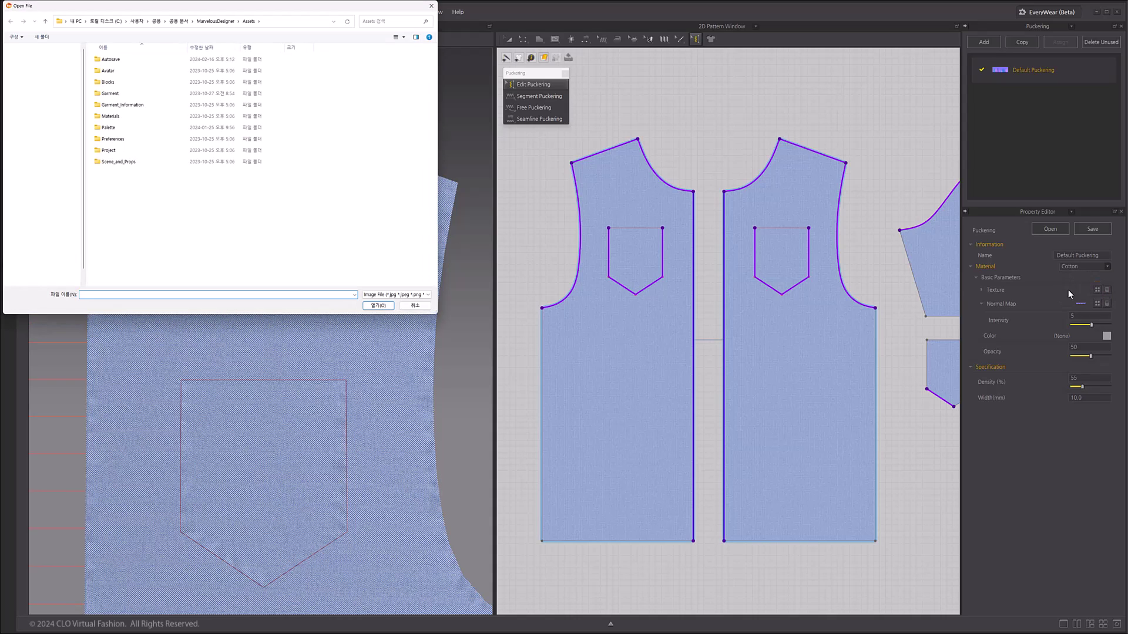
left_click(128, 116)
double_click(129, 116)
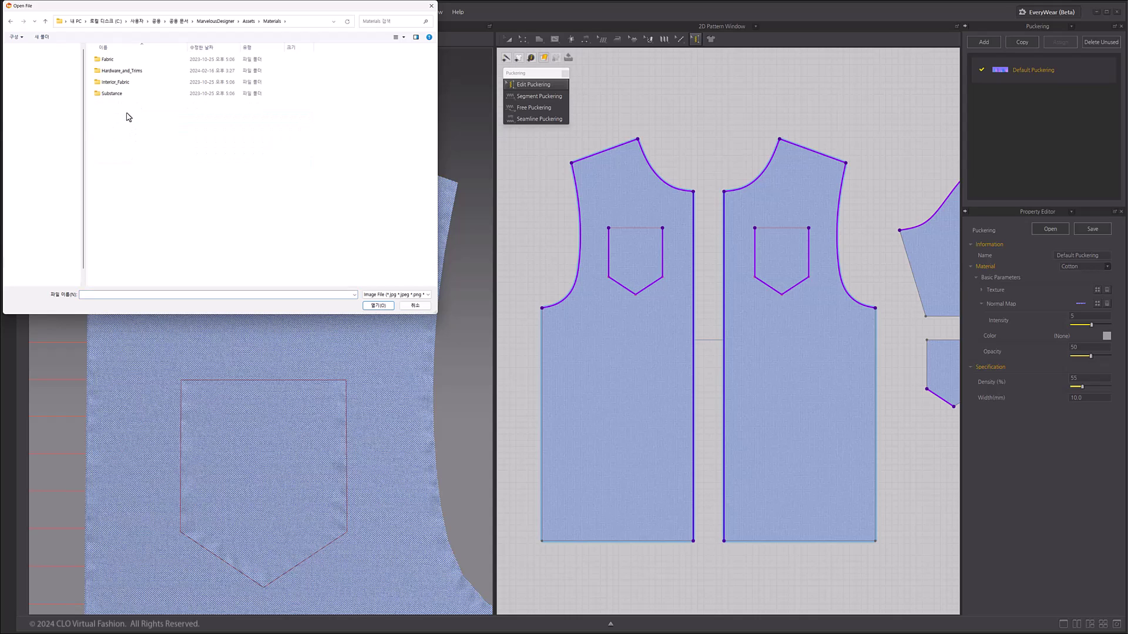
double_click(142, 71)
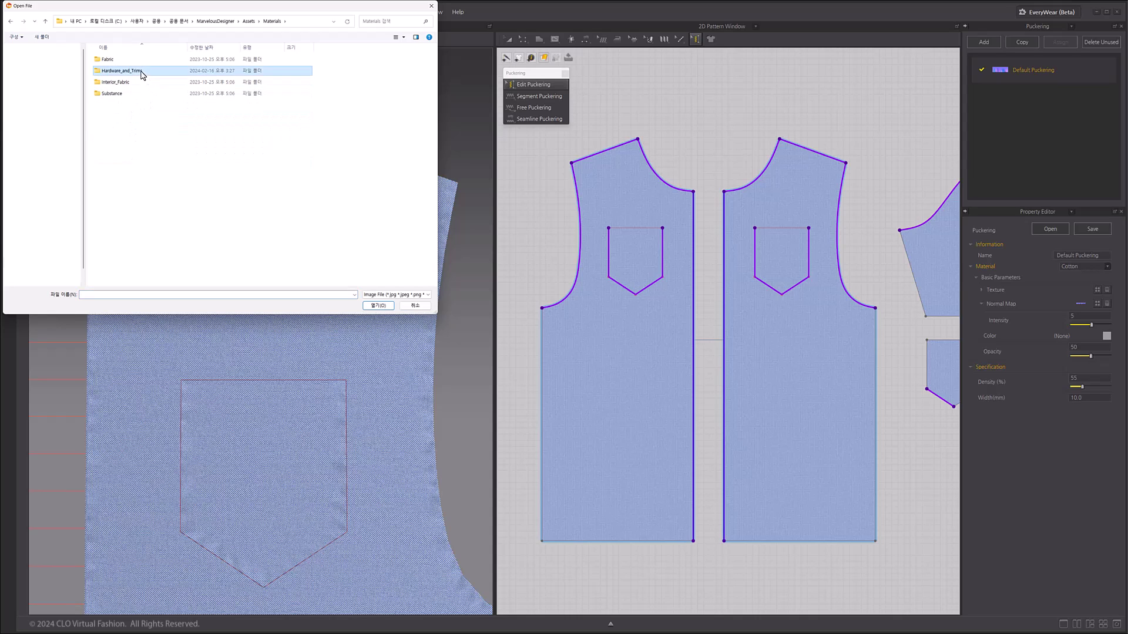
double_click(142, 71)
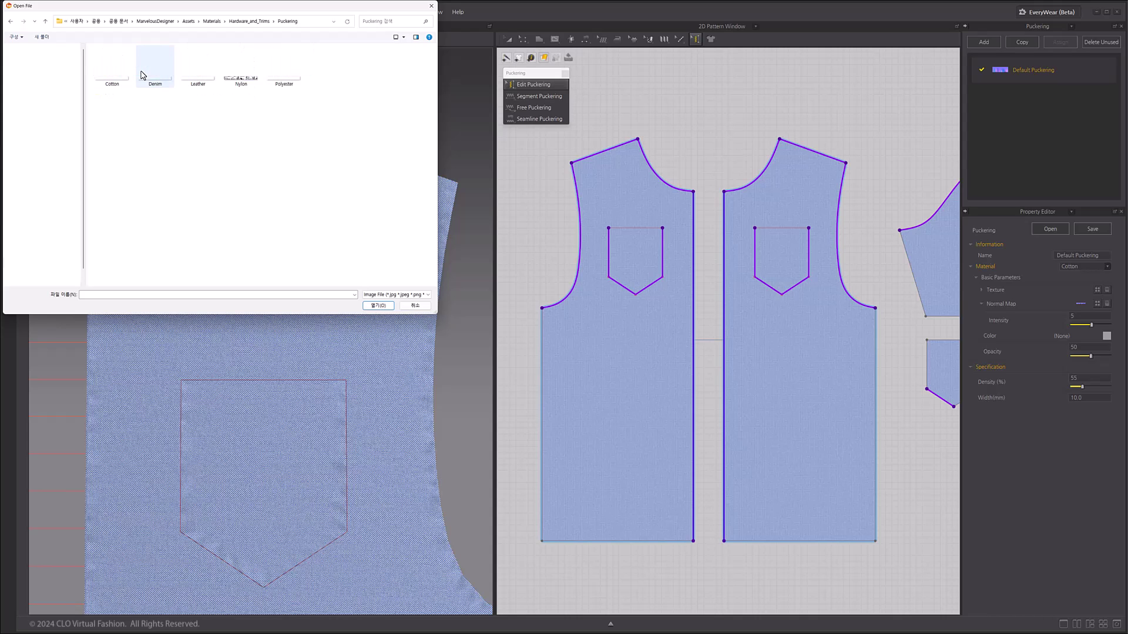
double_click(114, 84)
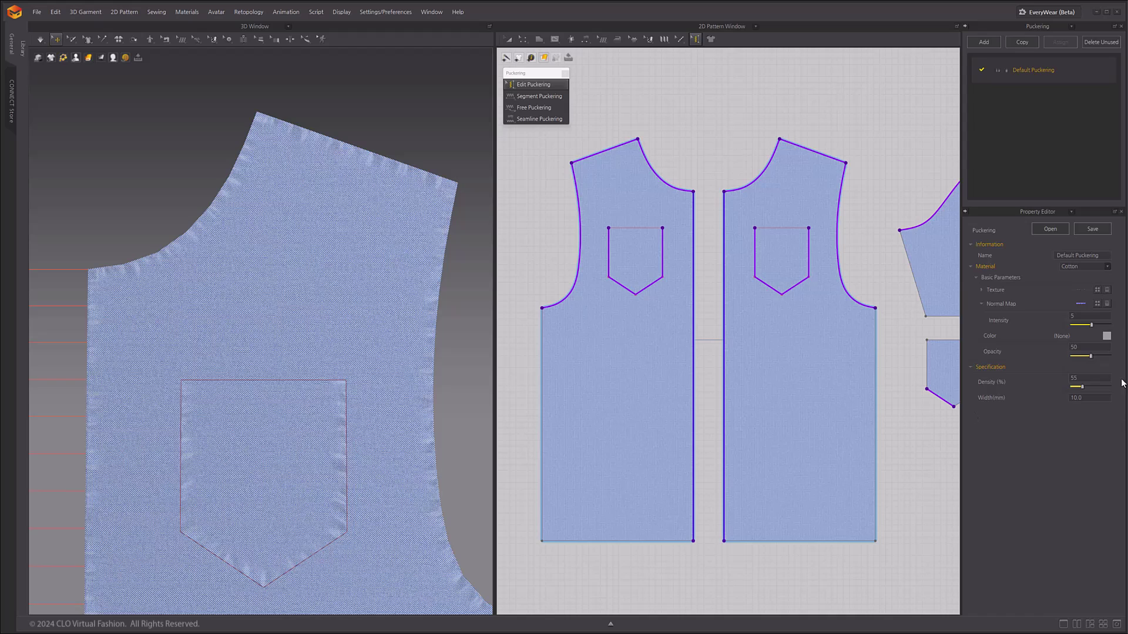
- Enable texture desaturation, darken the shadows, apply a tan tint and raise opacity to 60
left_click(981, 290)
left_click(1108, 302)
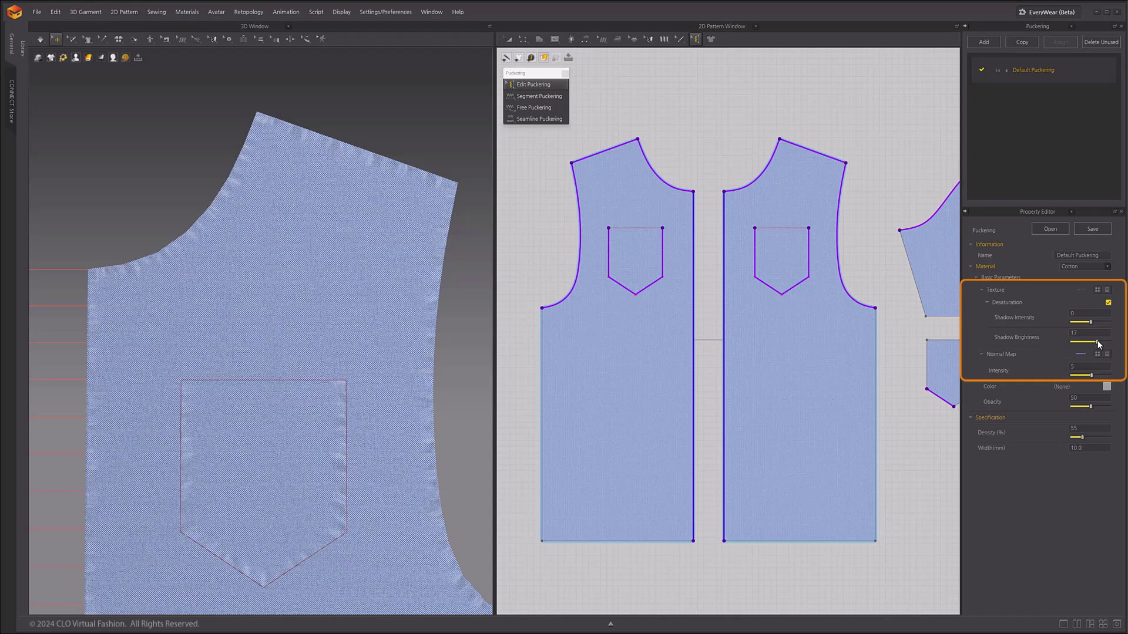
left_click_drag(1097, 340, 1102, 376)
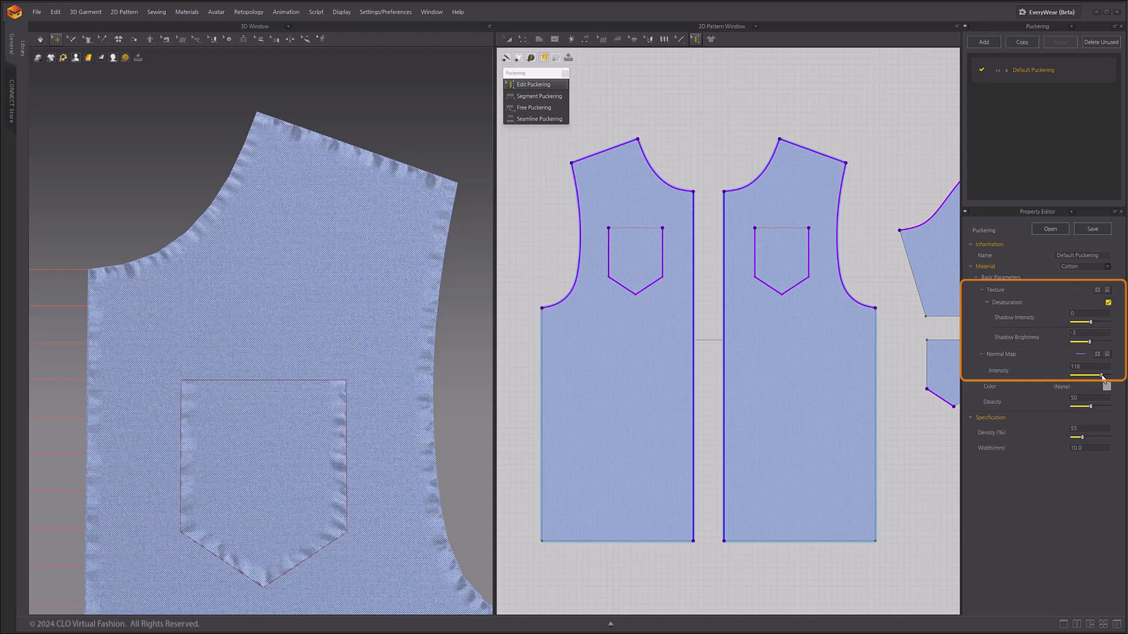
left_click(1107, 386)
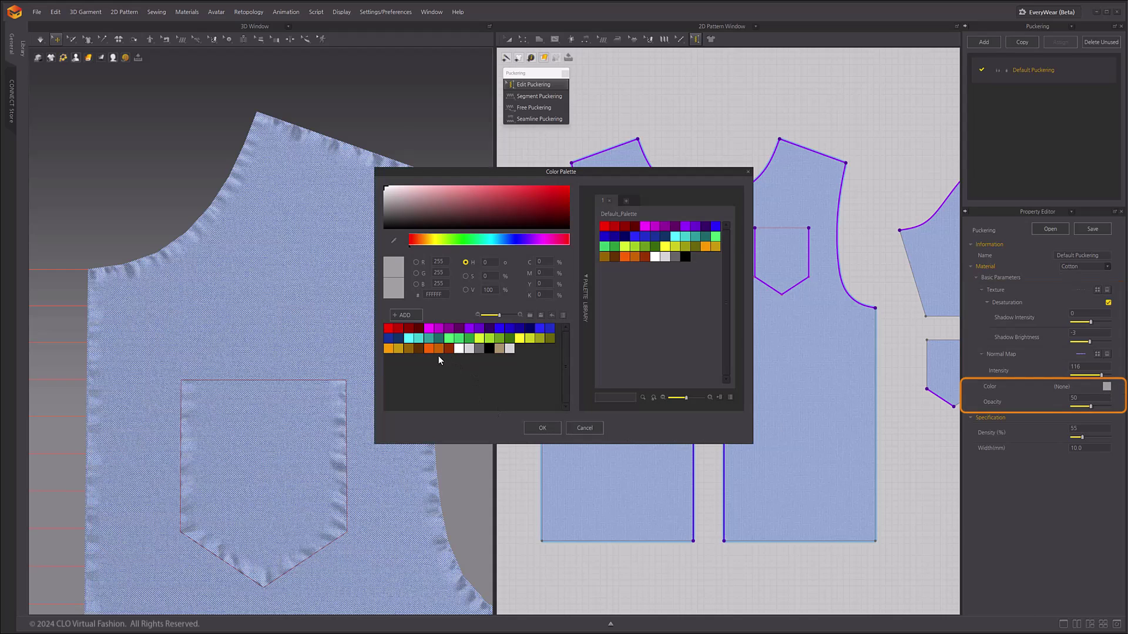
left_click(498, 349)
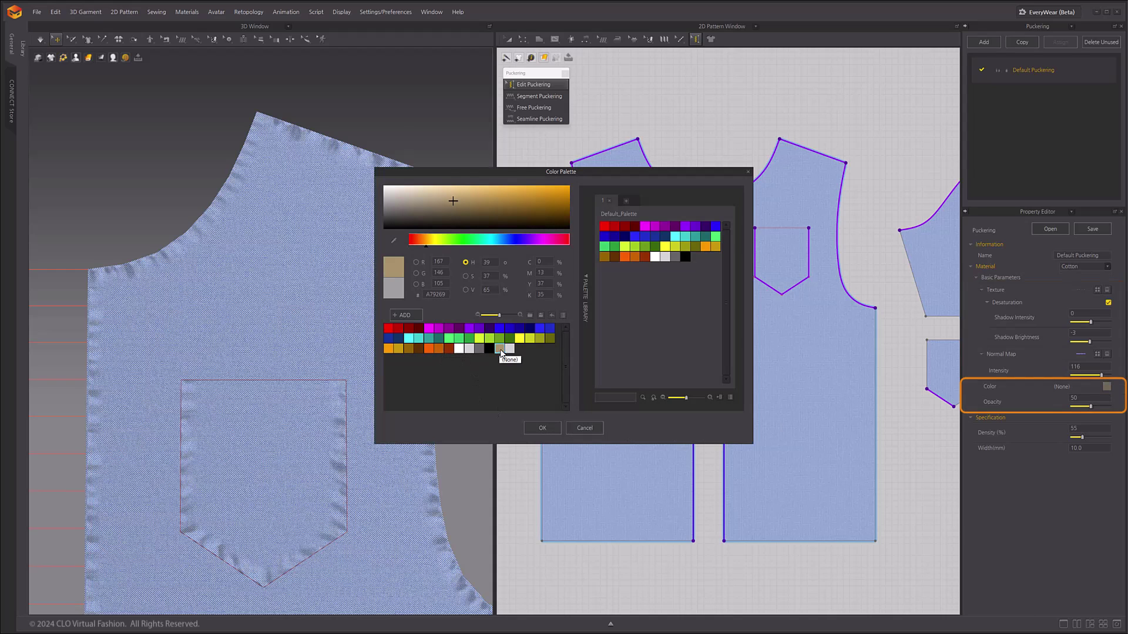
left_click(542, 428)
mouse_move(1090, 406)
left_mouse_down()
mouse_move(1100, 407)
mouse_move(1070, 411)
mouse_move(1086, 413)
left_mouse_up()
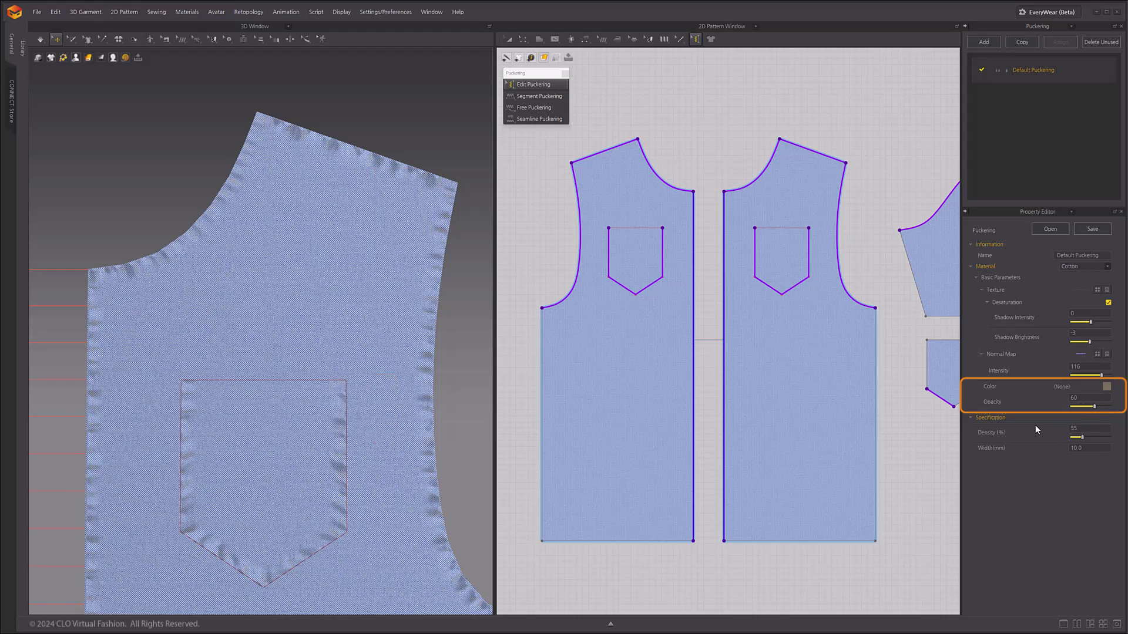
- Set puckering Density to 30, then 20, finally settling at 50%
double_click(1081, 427)
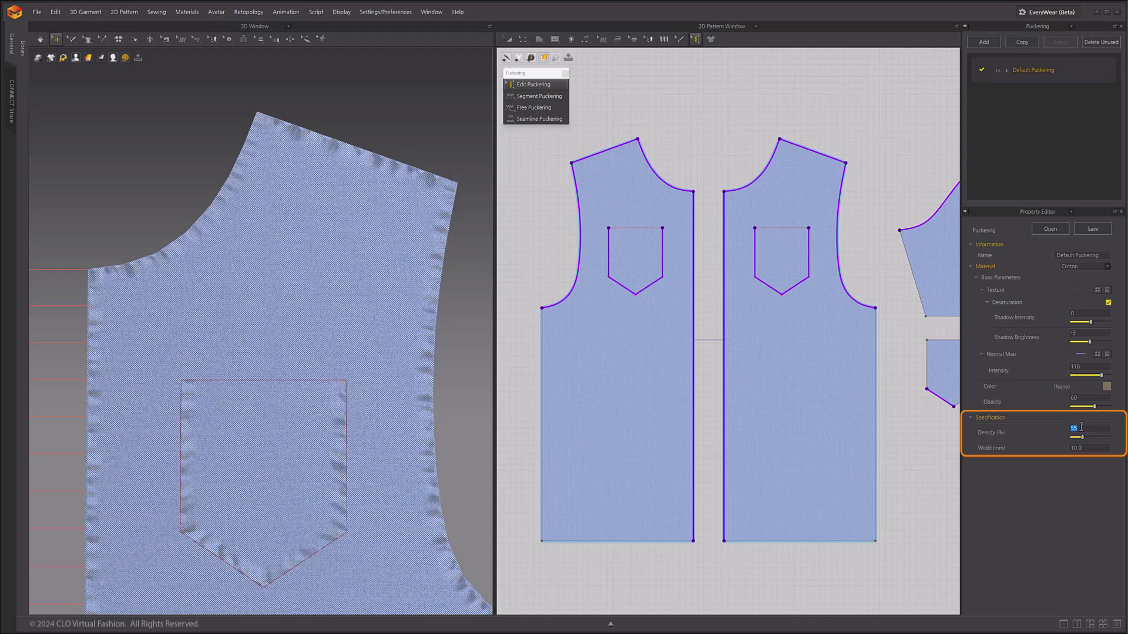
type("30")
key("Return")
double_click(1080, 427)
type("20")
key("Return")
double_click(1081, 427)
type("50")
key("Return")
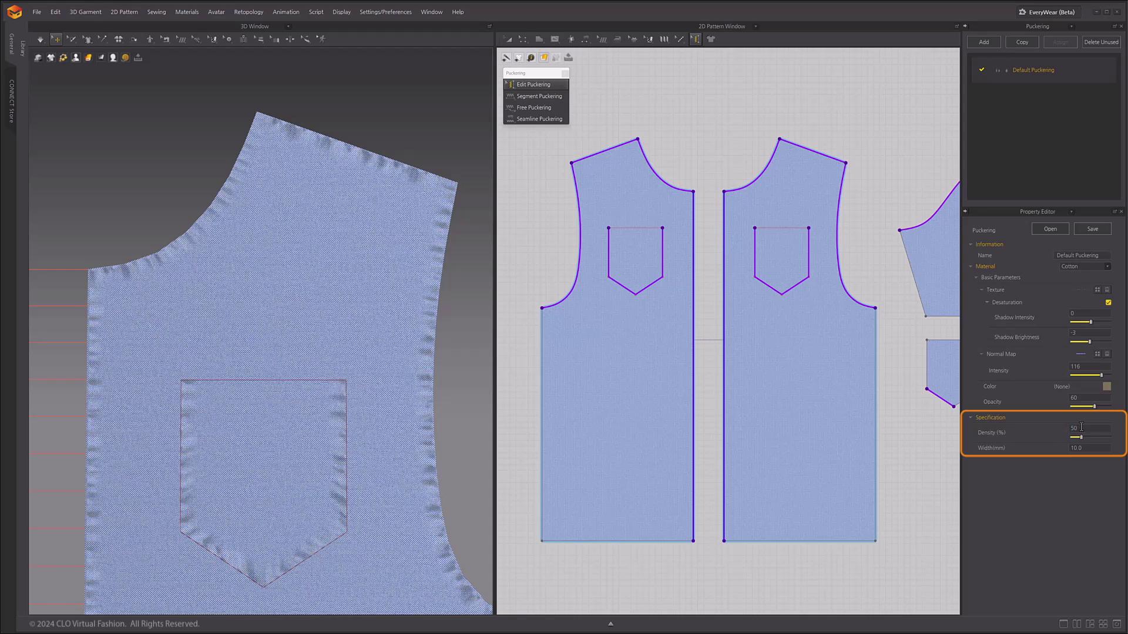
- Set Width(mm) to 20, then revert it to 10 mm
left_click(1095, 451)
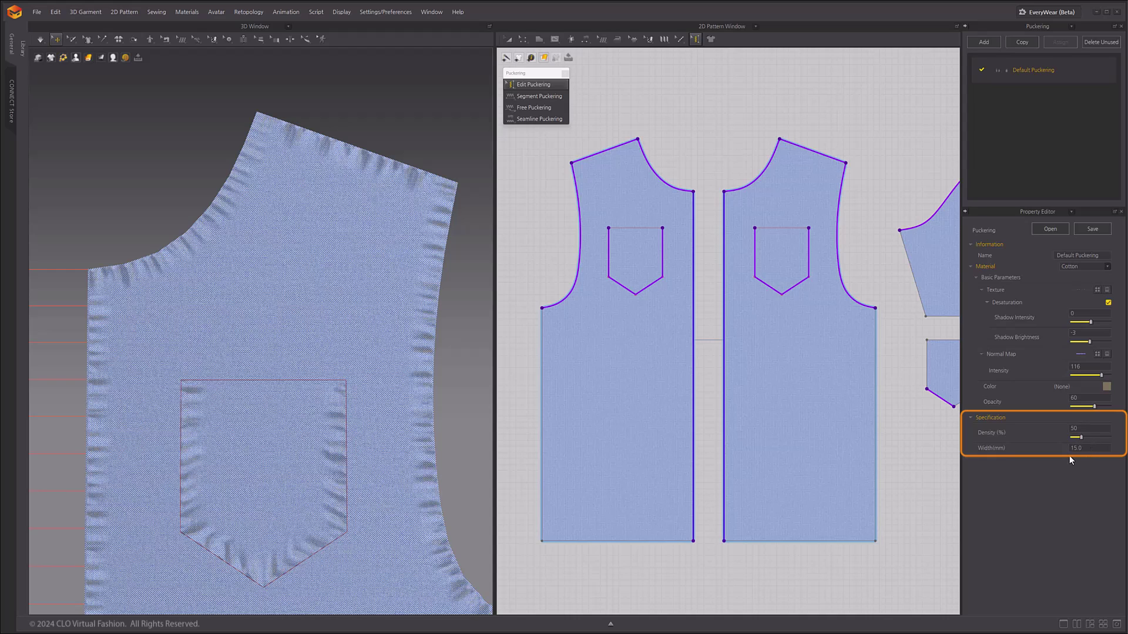
double_click(1074, 449)
type("20")
key("Return")
double_click(1081, 448)
type("10")
key("Return")
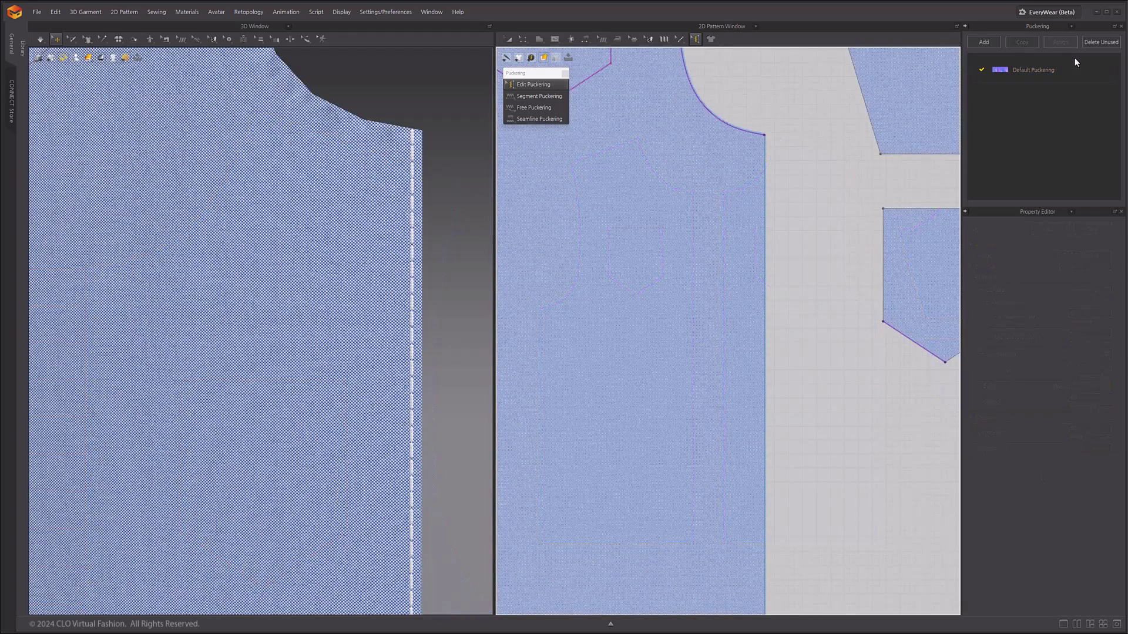
- Switch back to Segment Puckering mode, keeping Default Puckering as the current style
right_click(1027, 71)
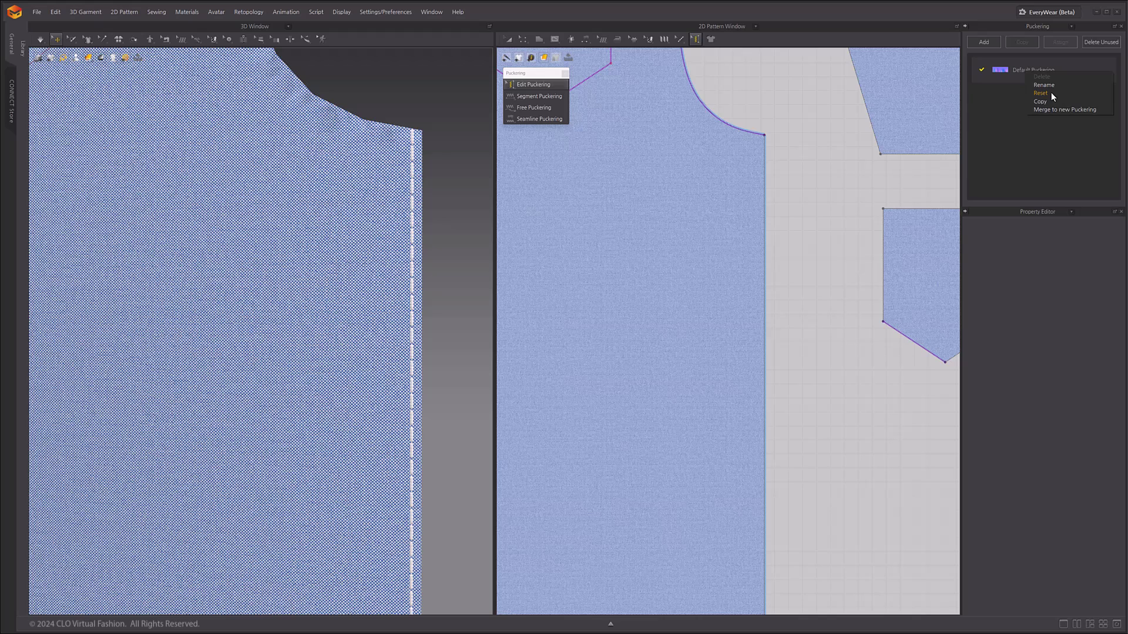
left_click(814, 222)
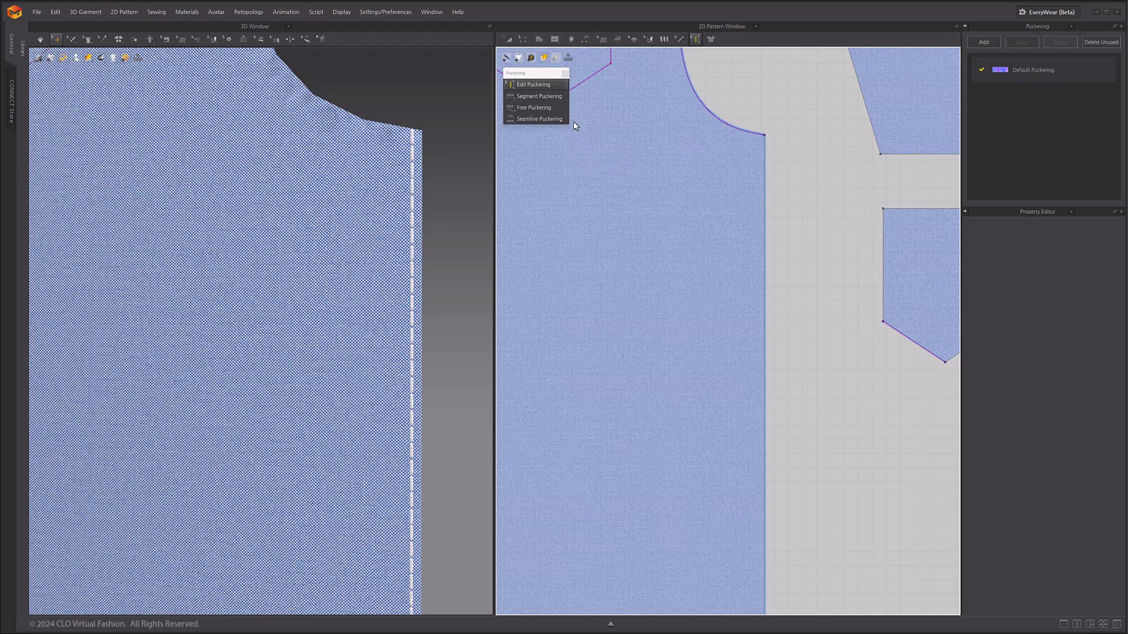
left_click(548, 98)
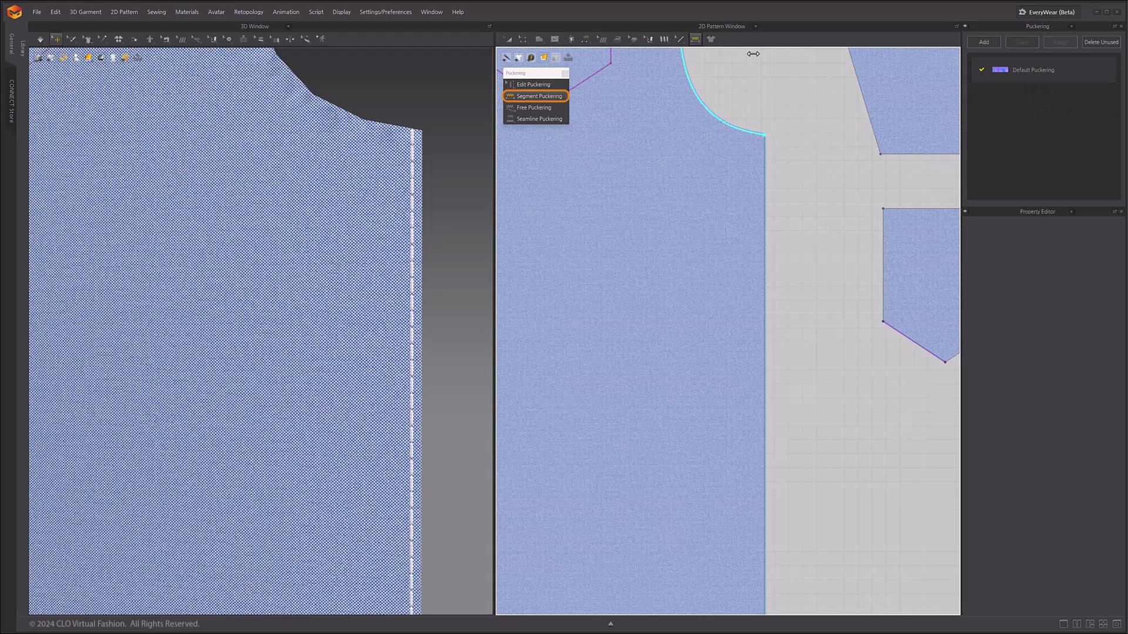
- Add segment puckering to the vest's front edge and raise Normal Map Intensity to 116
left_click(772, 180)
left_click(1045, 72)
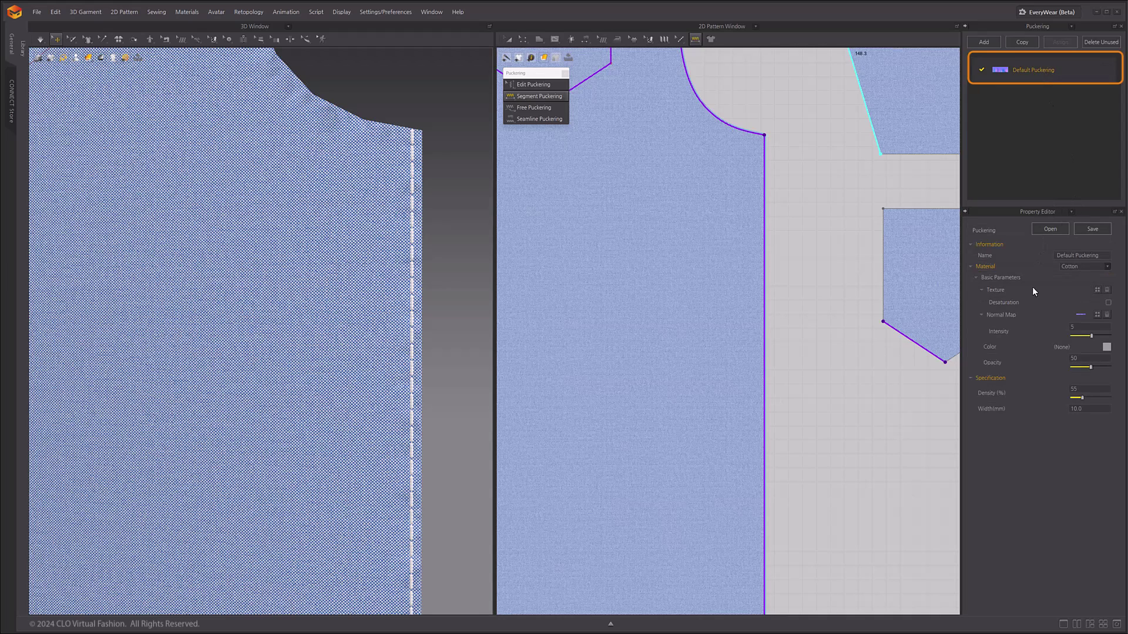
left_click(1102, 337)
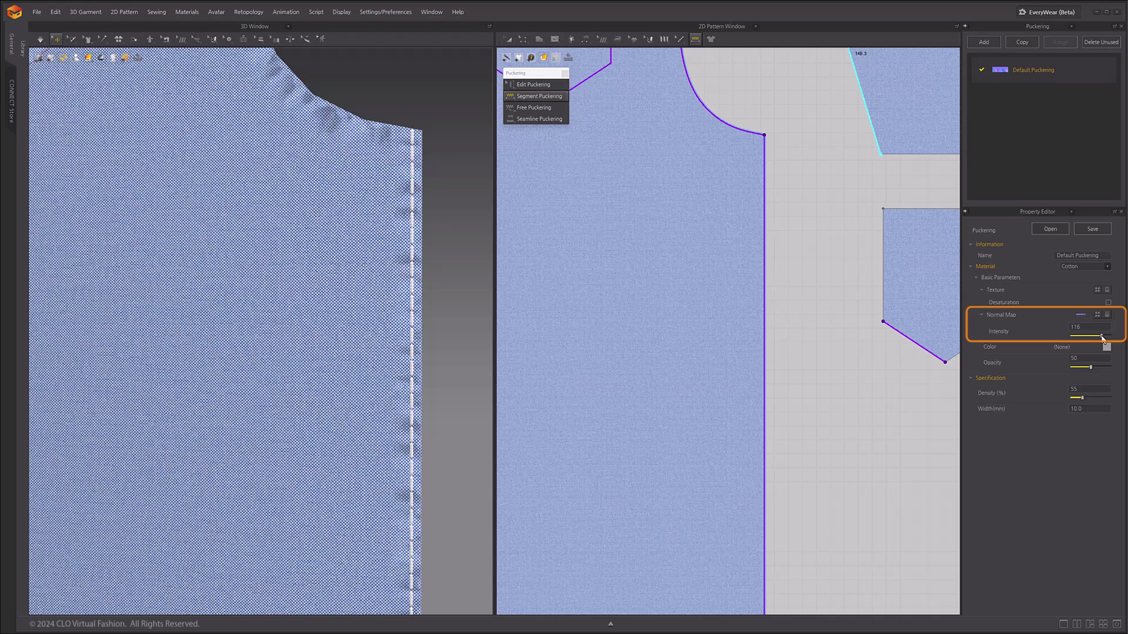
- Set the front-edge puckering's Offset to 2 mm, after briefly trying 3 mm
key("Escape")
left_click(764, 270)
left_click(1081, 293)
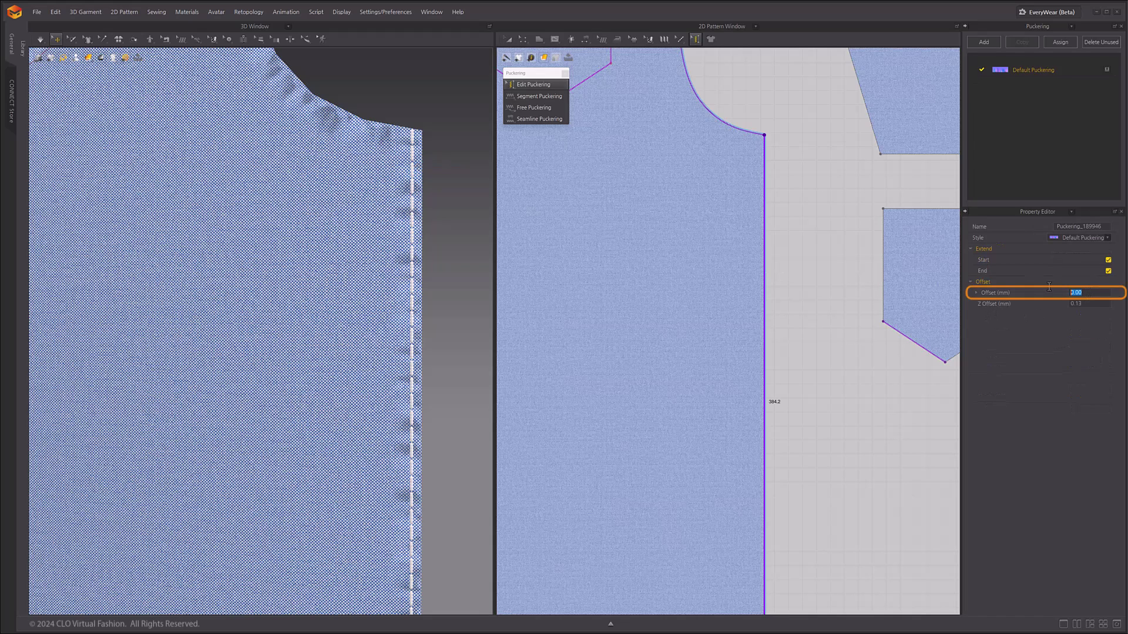
type("2")
key("Return")
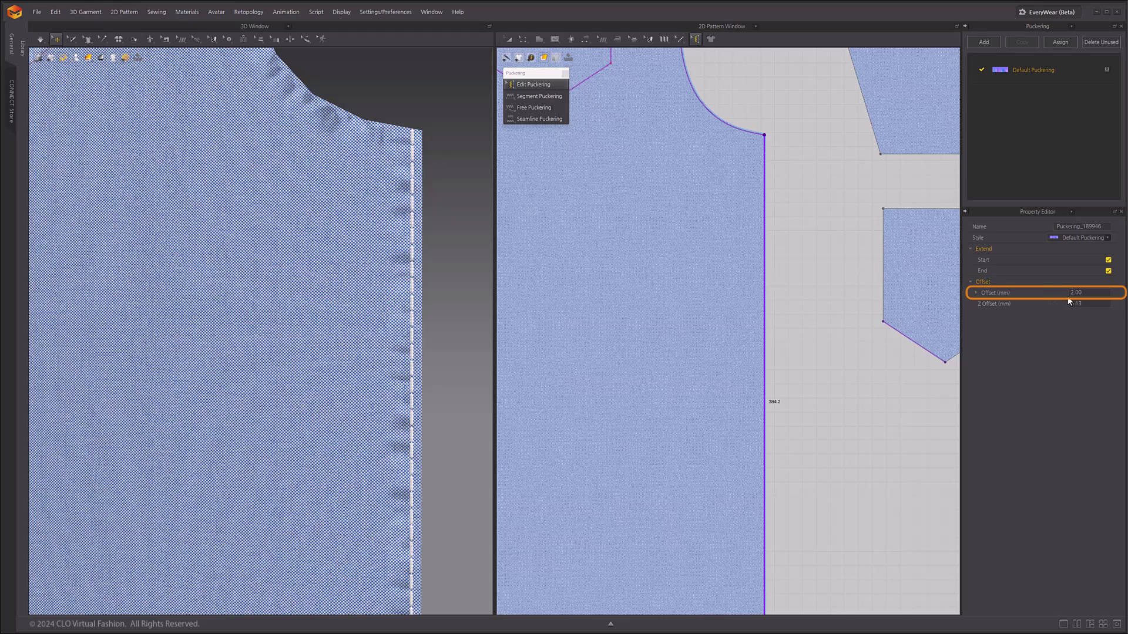
left_click(1087, 293)
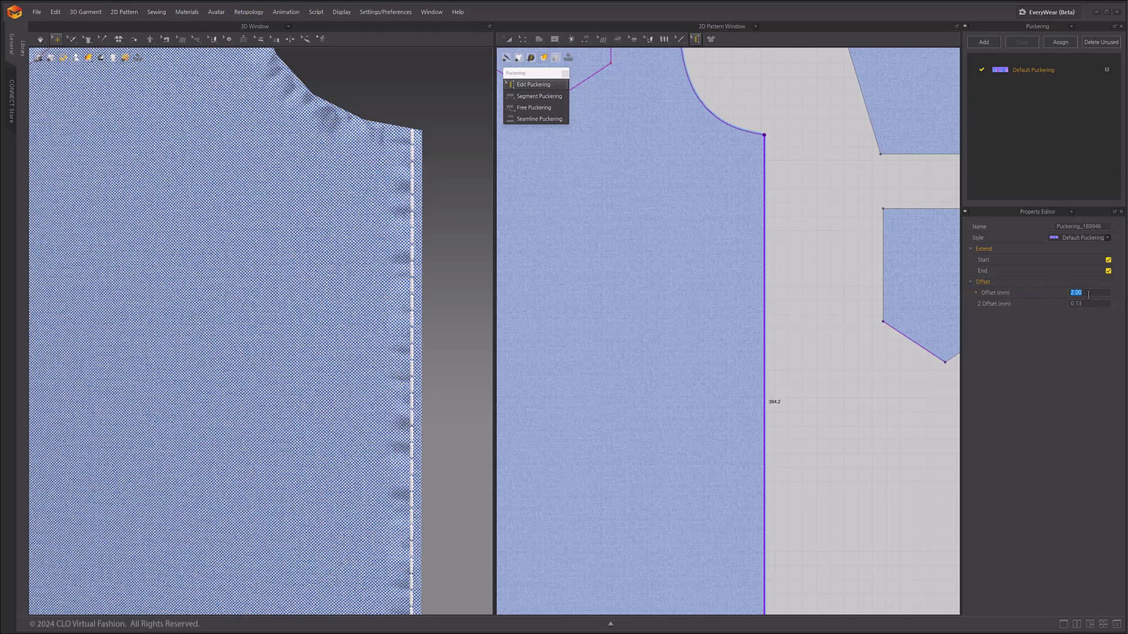
type("3")
key("Return")
left_click_drag(1085, 292, 1058, 292)
type("2")
key("Return")
left_click(1033, 70)
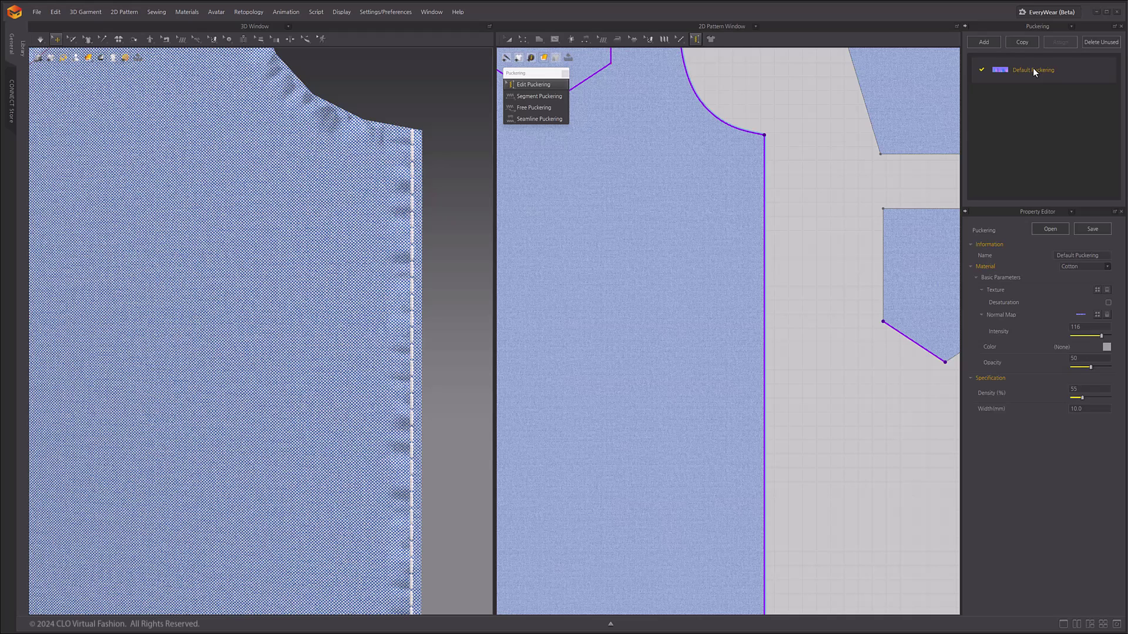
- Load the Cotton texture from Hardware_and_Trims > Puckering as Default Puckering's texture
left_click(1099, 292)
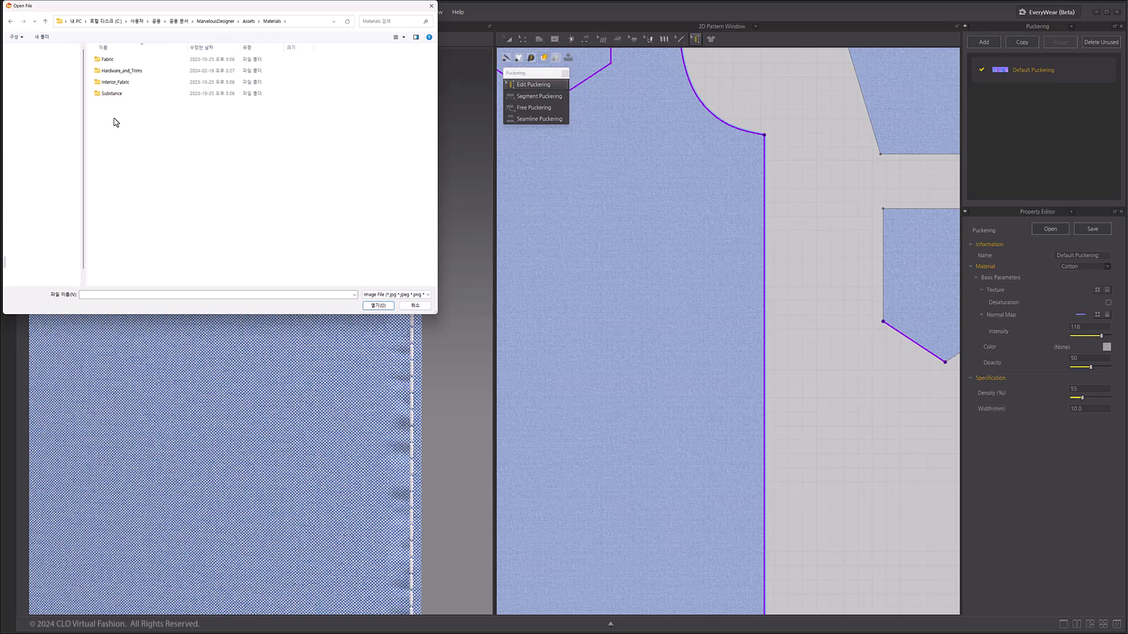
double_click(125, 71)
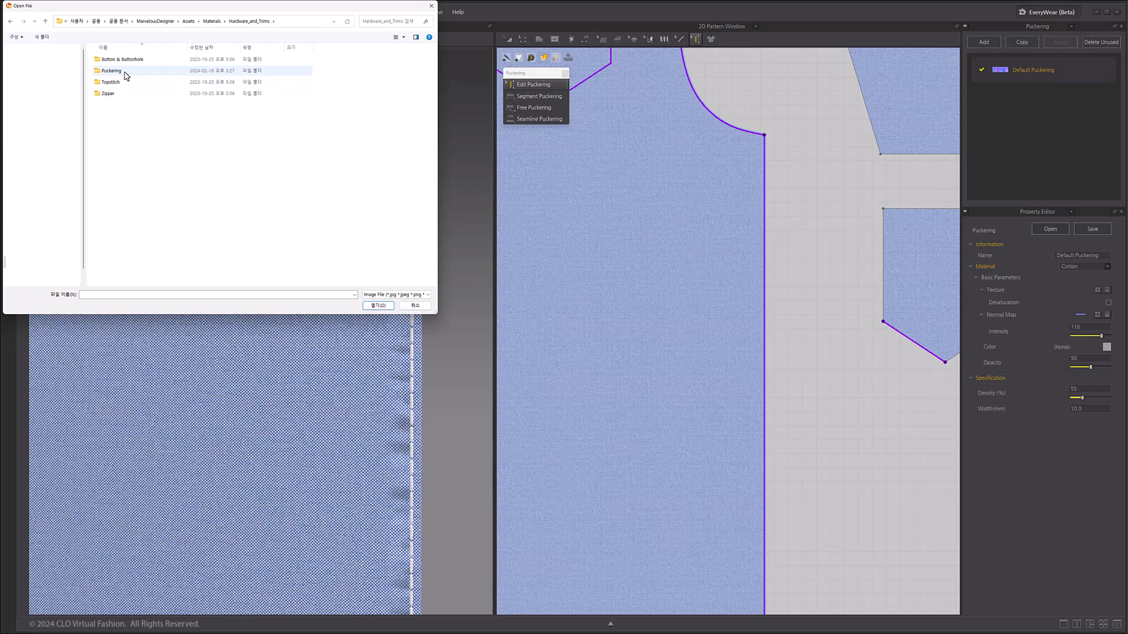
double_click(127, 72)
left_click(112, 80)
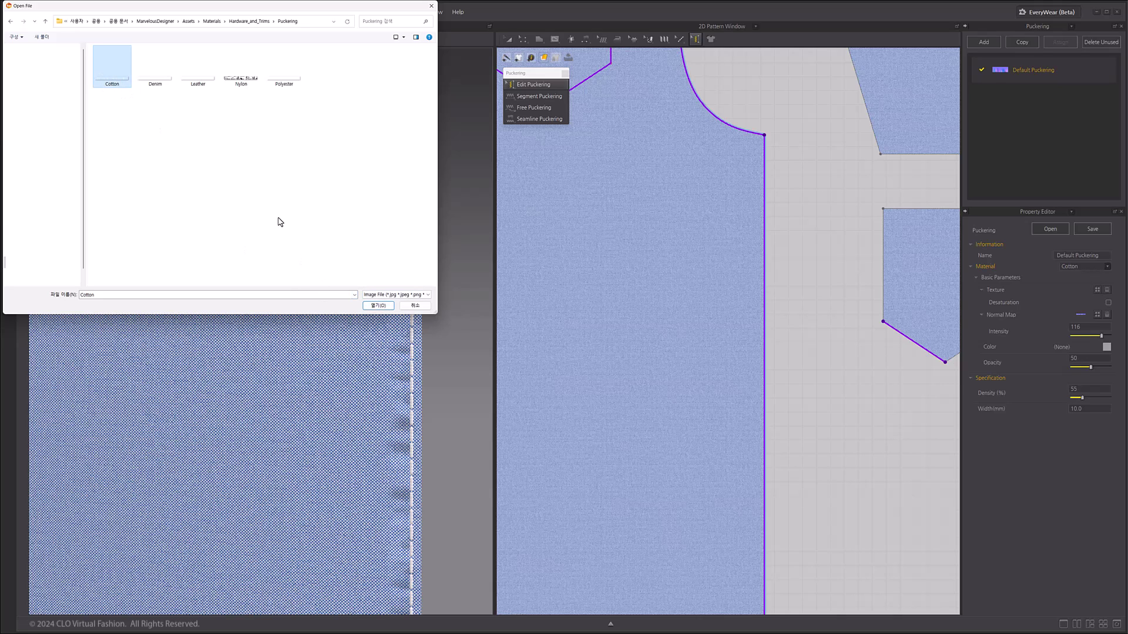
left_click(379, 306)
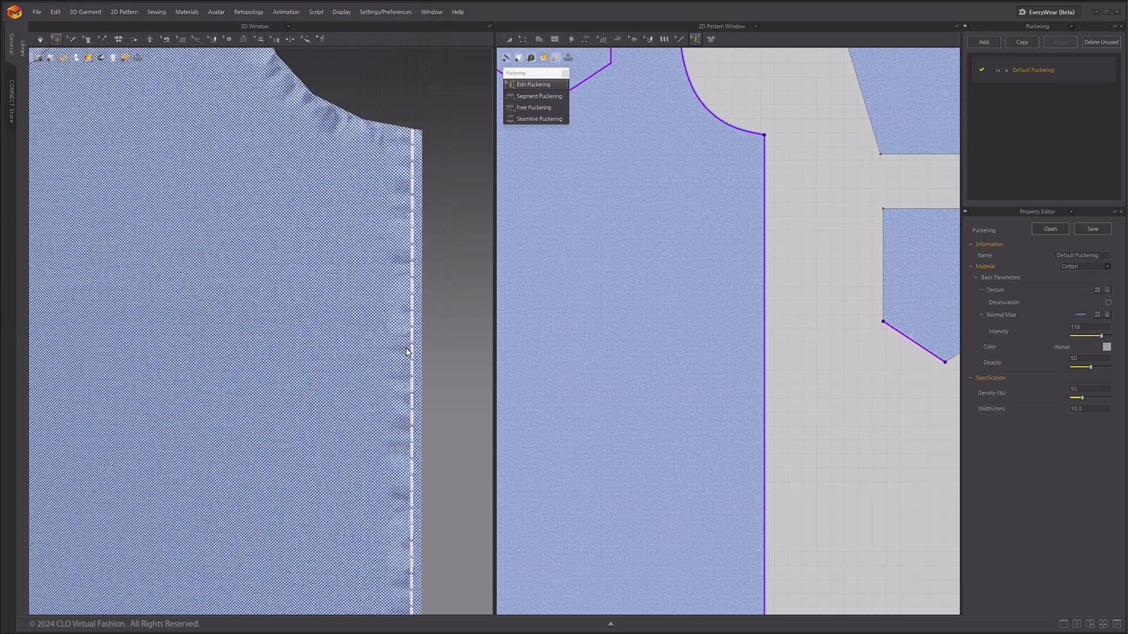
- Set Default Puckering's Density to 45% and Width to 12 mm
scroll(388, 359, "down", 2)
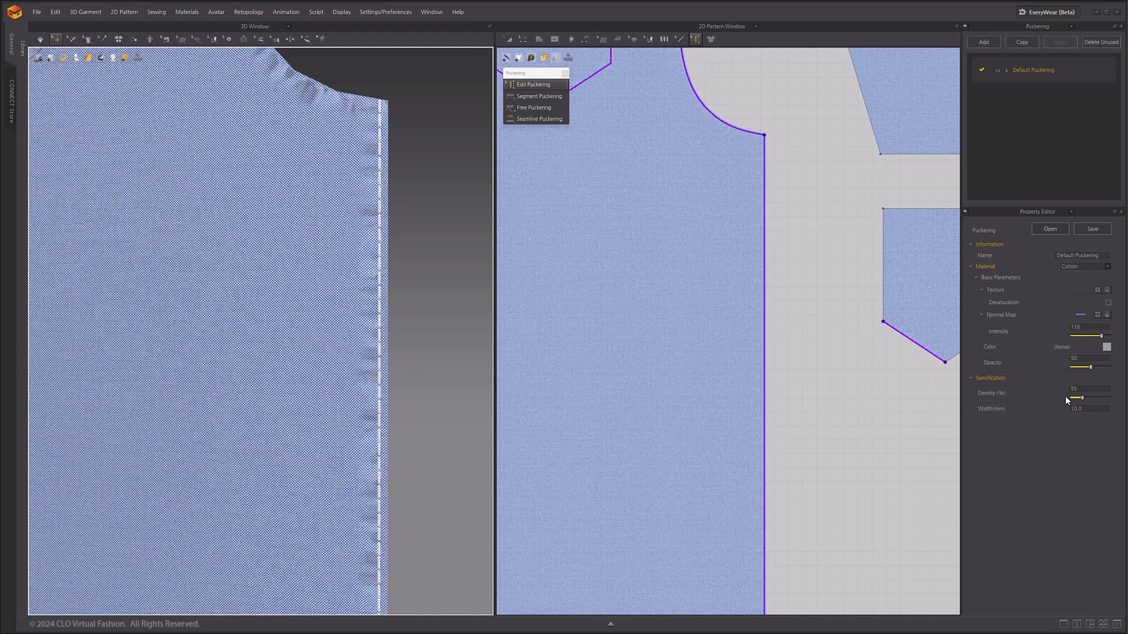
double_click(1089, 388)
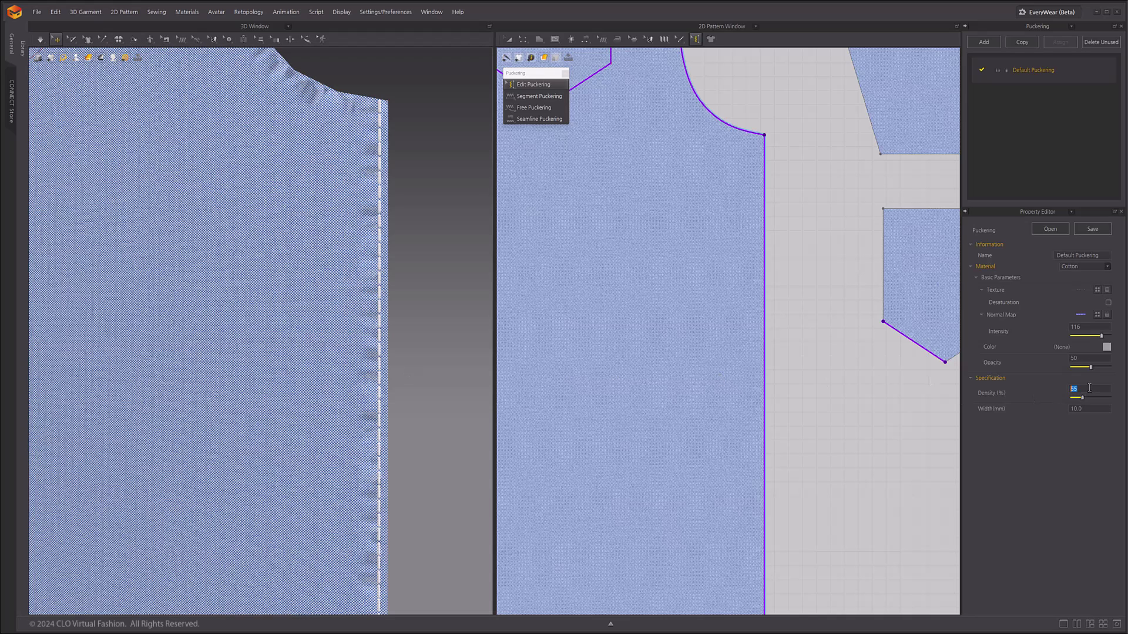
type("45")
key("Return")
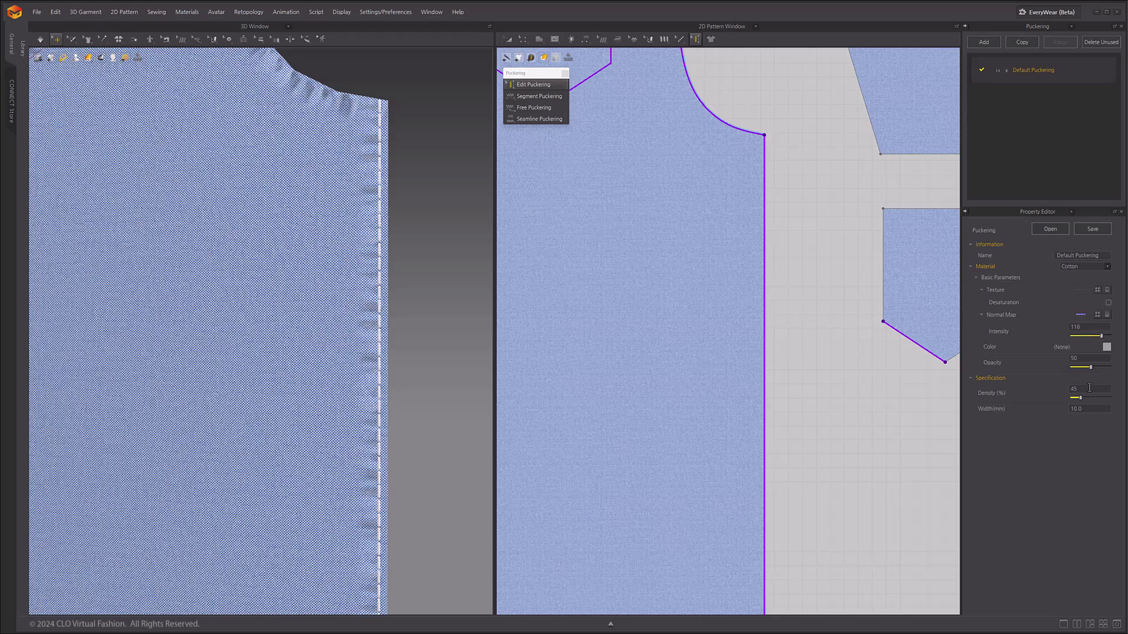
double_click(1093, 409)
type("12")
key("Return")
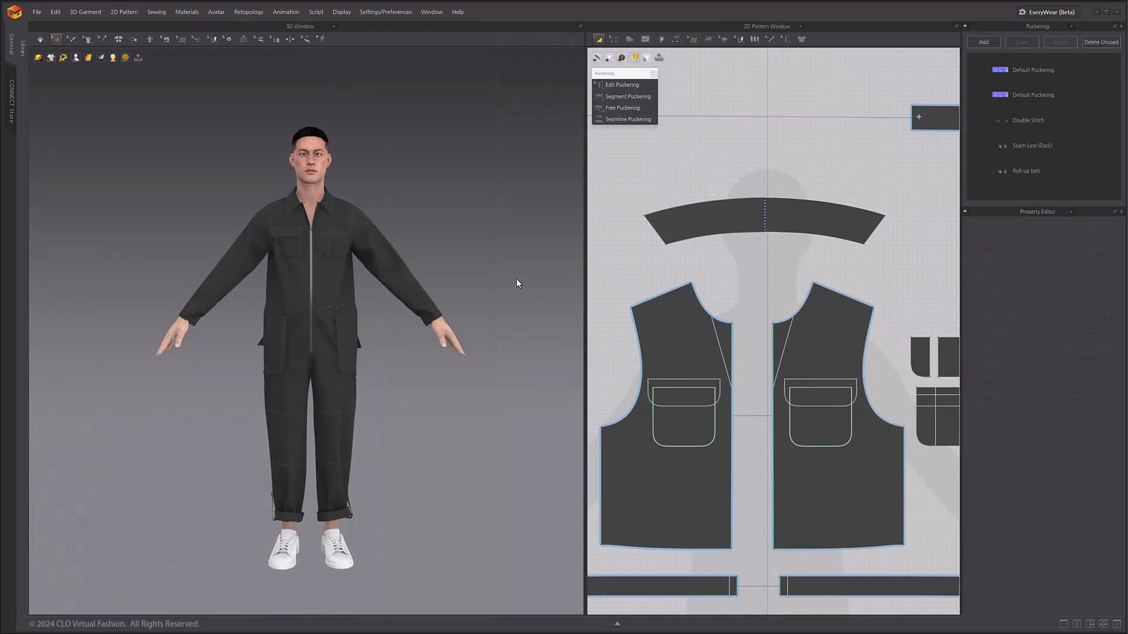
- Compare the Double Stitch, Seam Line (Dark) and Roll-up belt styles, then make Double Stitch current
left_click(1051, 120)
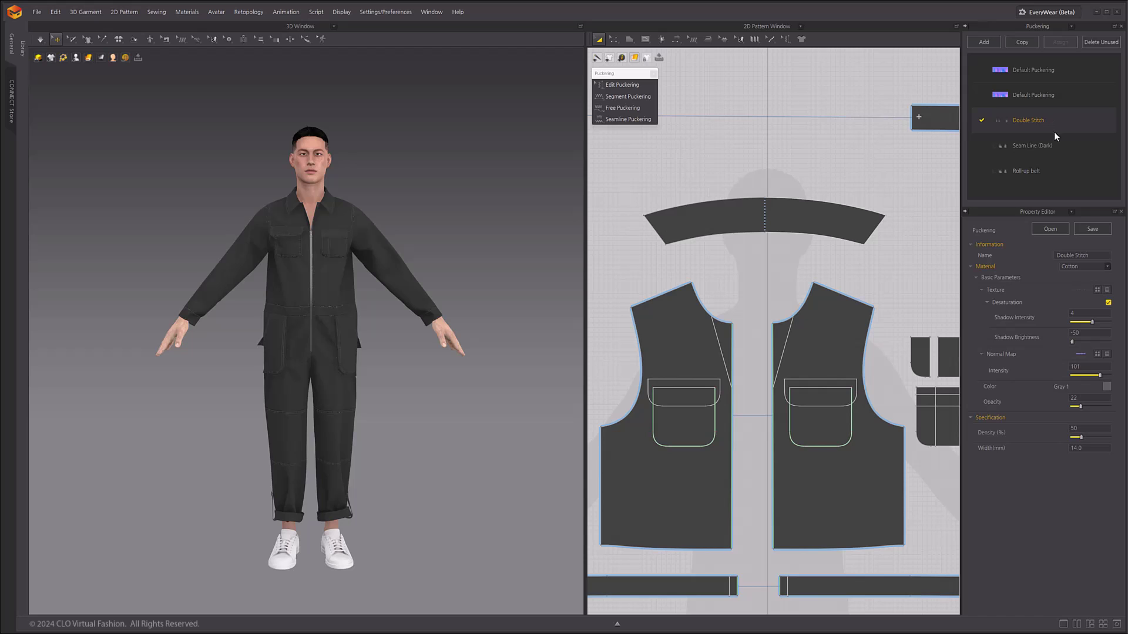
left_click(1051, 149)
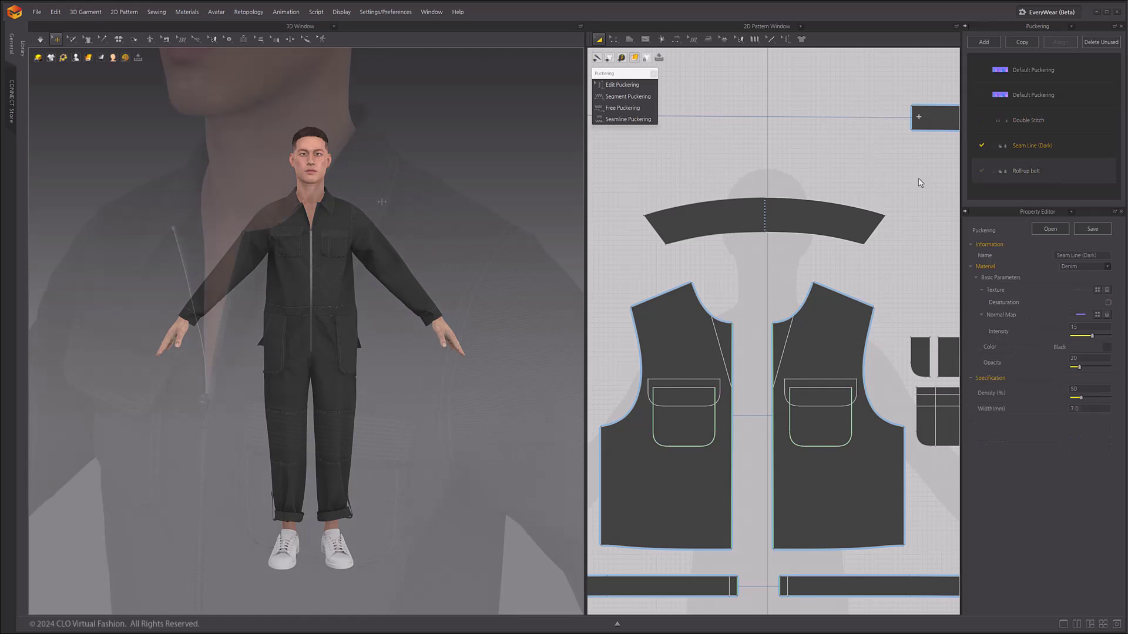
left_click(985, 173)
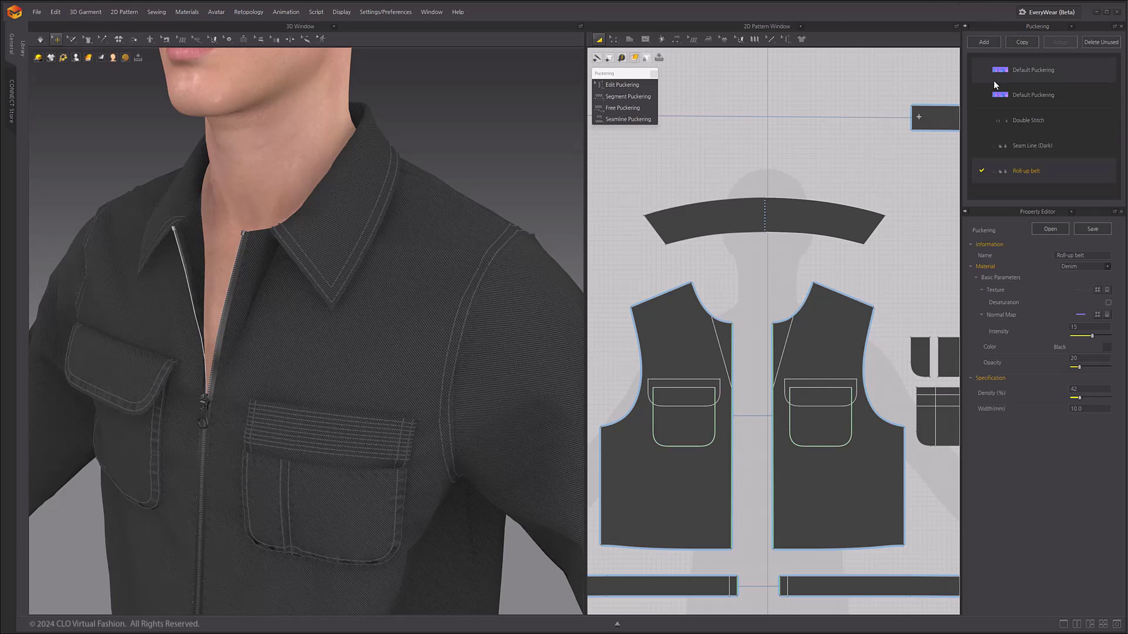
left_click(1027, 118)
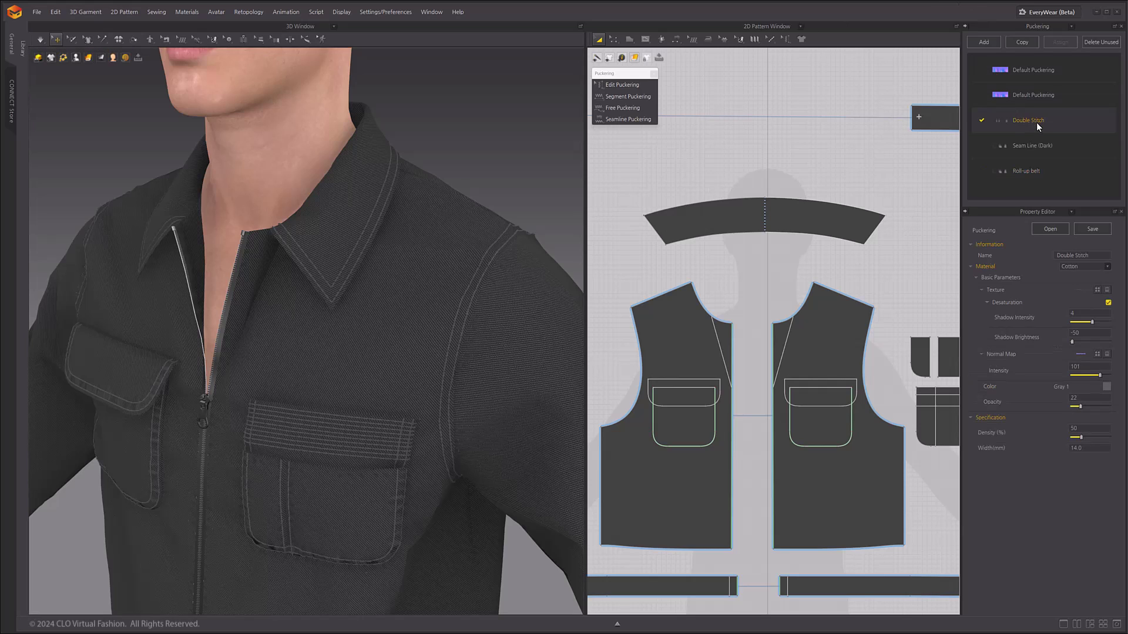
- Draw a Free Puckering line from the collar's lower-right corner to its top centre
left_click(627, 108)
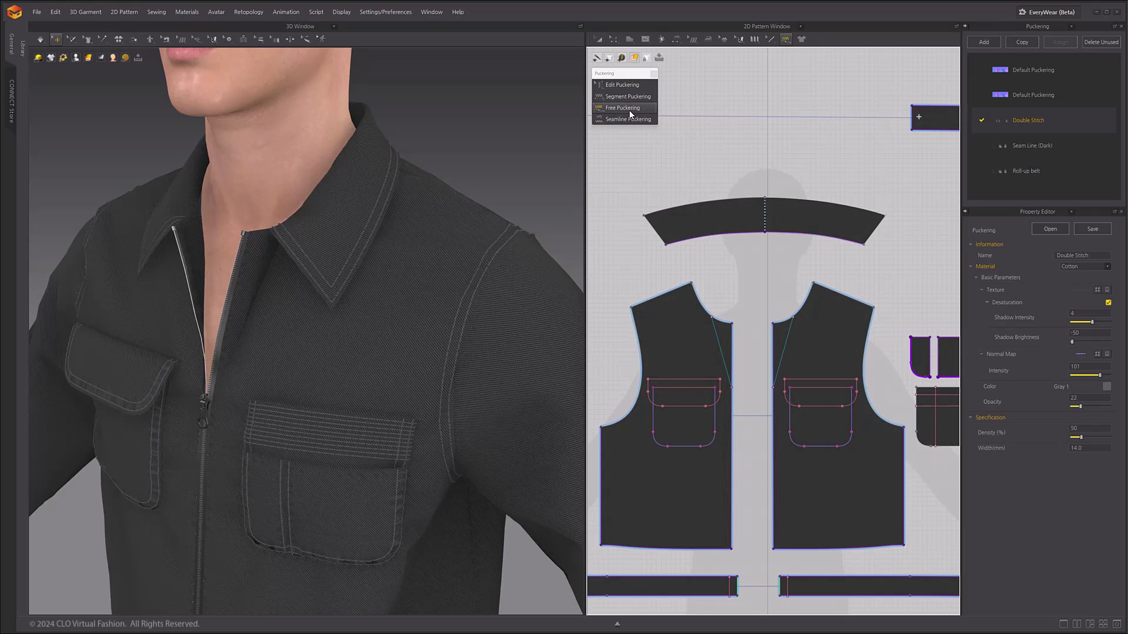
left_click(864, 244)
left_click(766, 199)
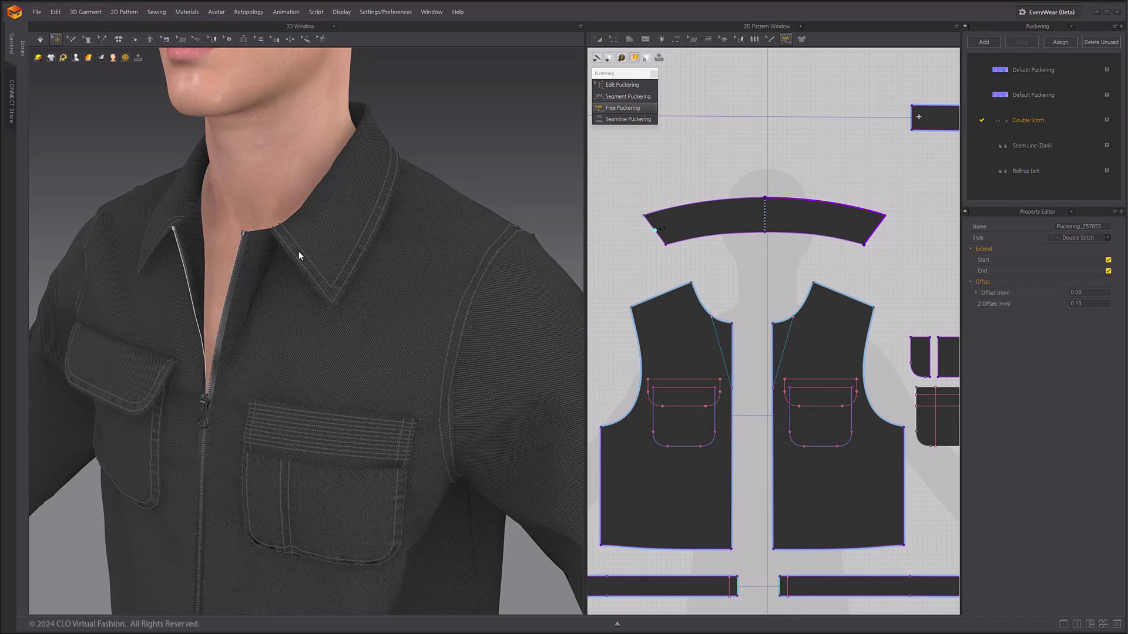
- Add segment puckering to the right front armhole and set its Offset to 2 mm
scroll(289, 242, "down", 3)
left_click(627, 96)
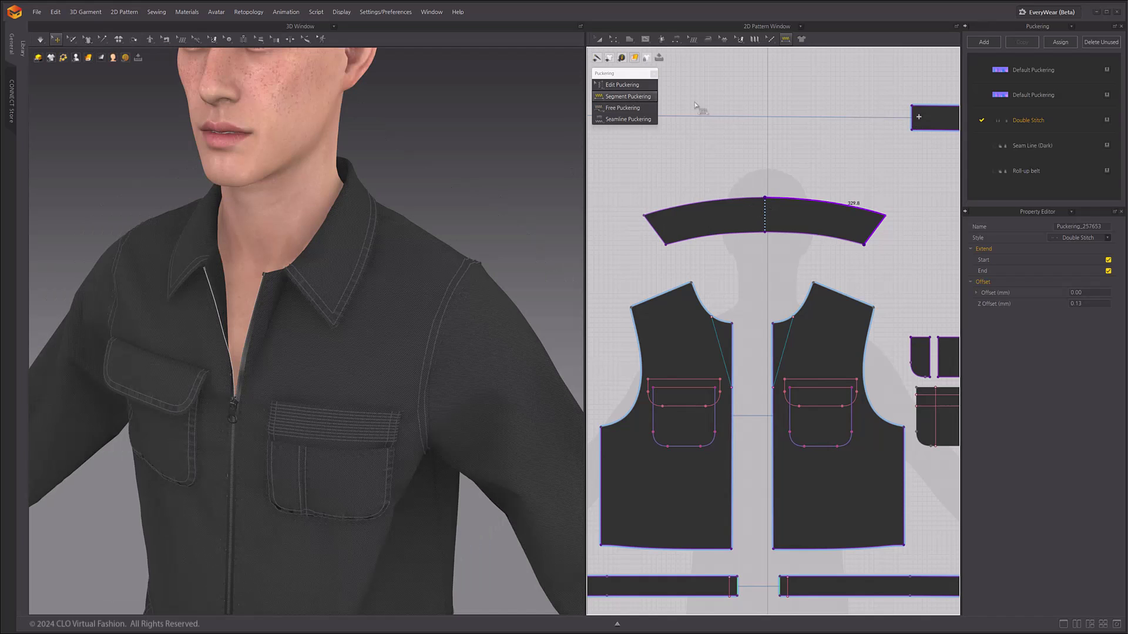
left_click(867, 339)
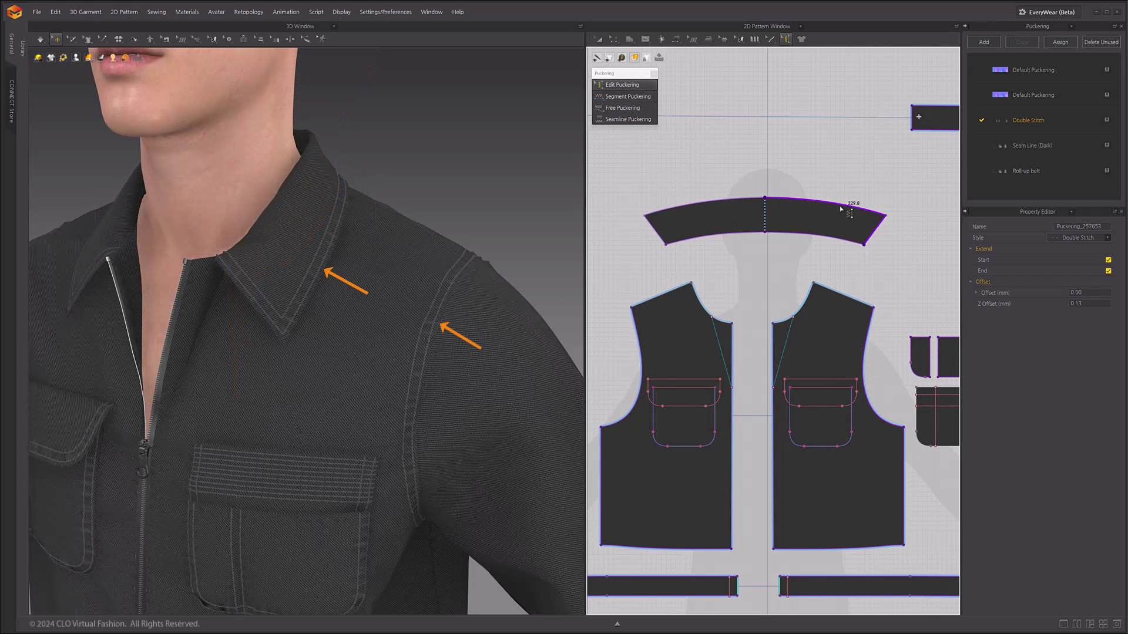
left_click(871, 321, "shift")
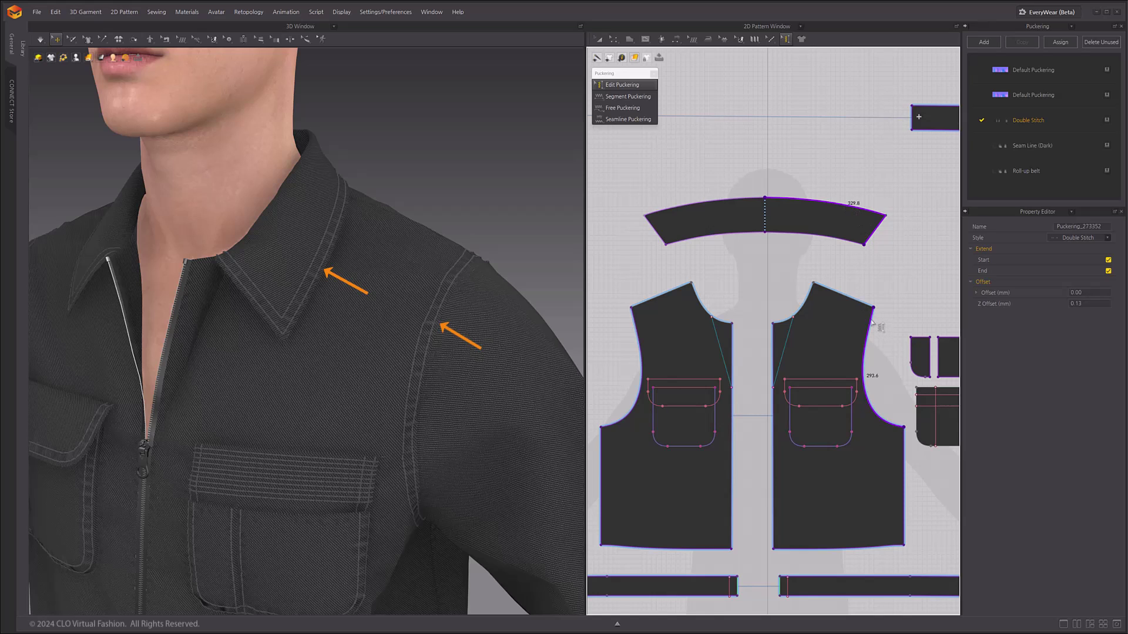
double_click(1088, 292)
type("2")
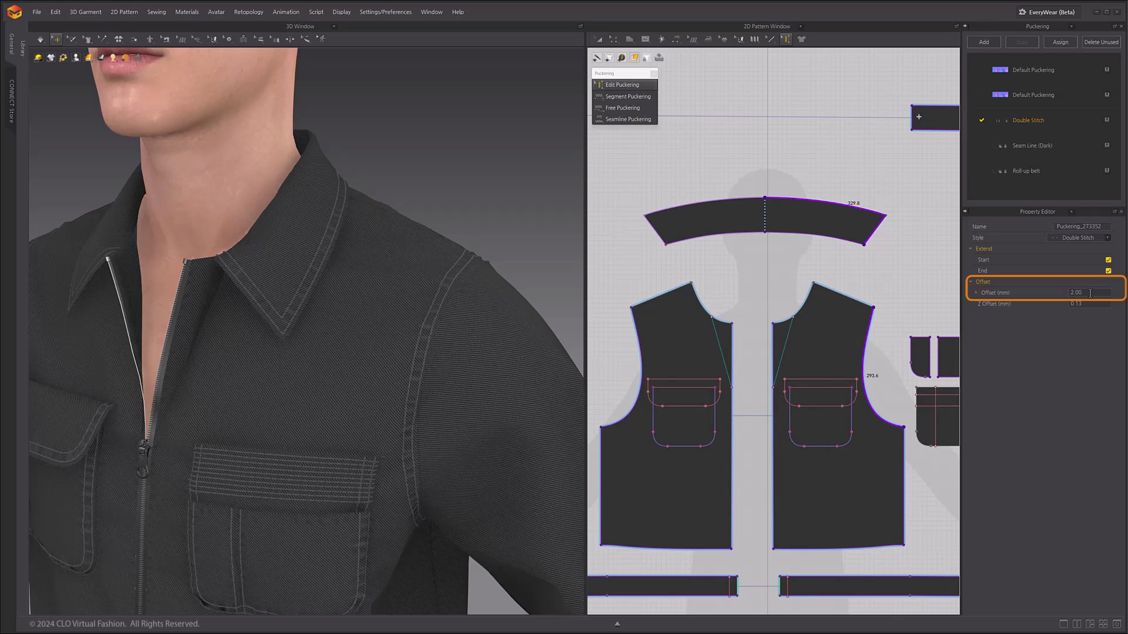